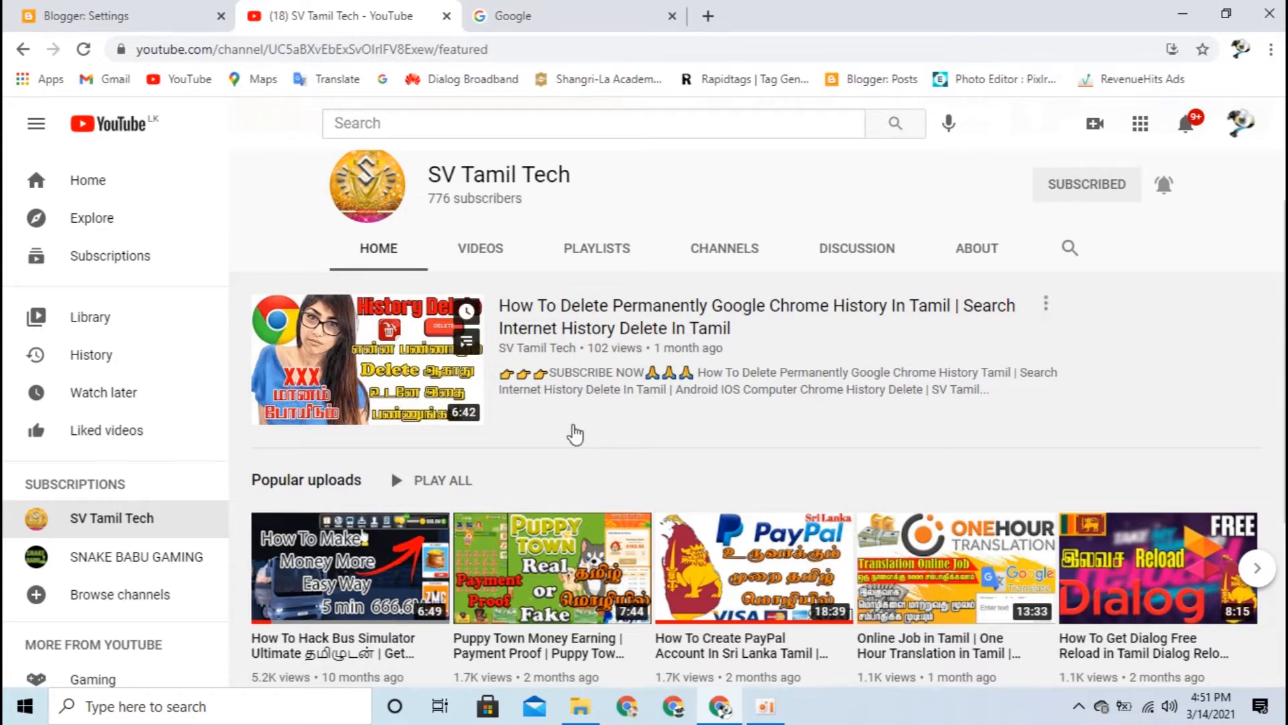
- Show the SV Tamil Tech YouTube channel page, highlighting the channel name and viewing its notification options
click(155, 18)
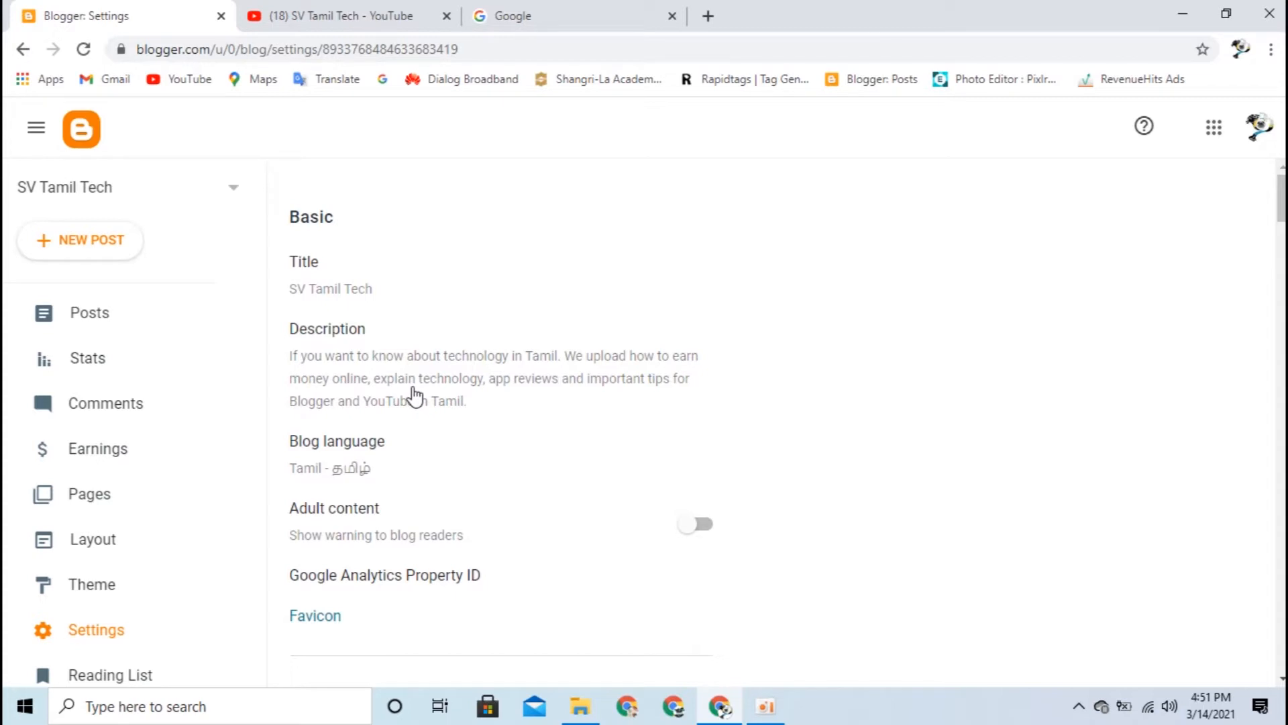
key(ctrl+Tab)
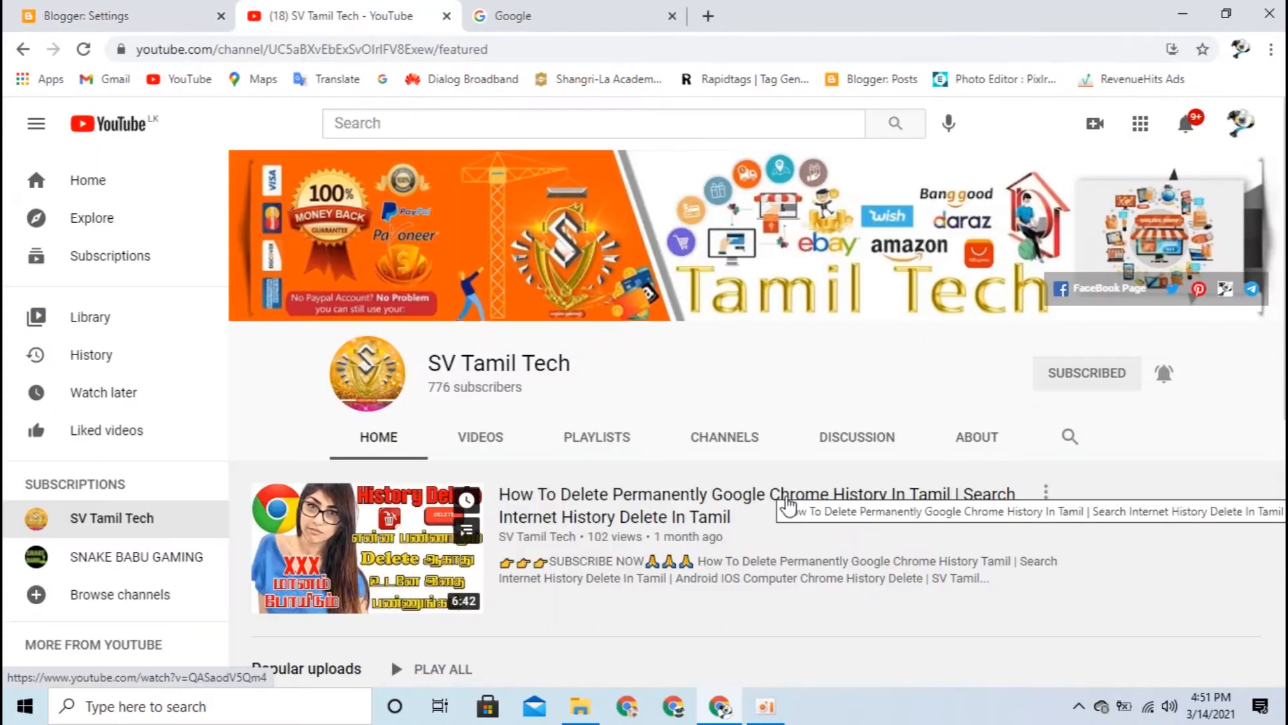
drag(571, 363, 436, 363)
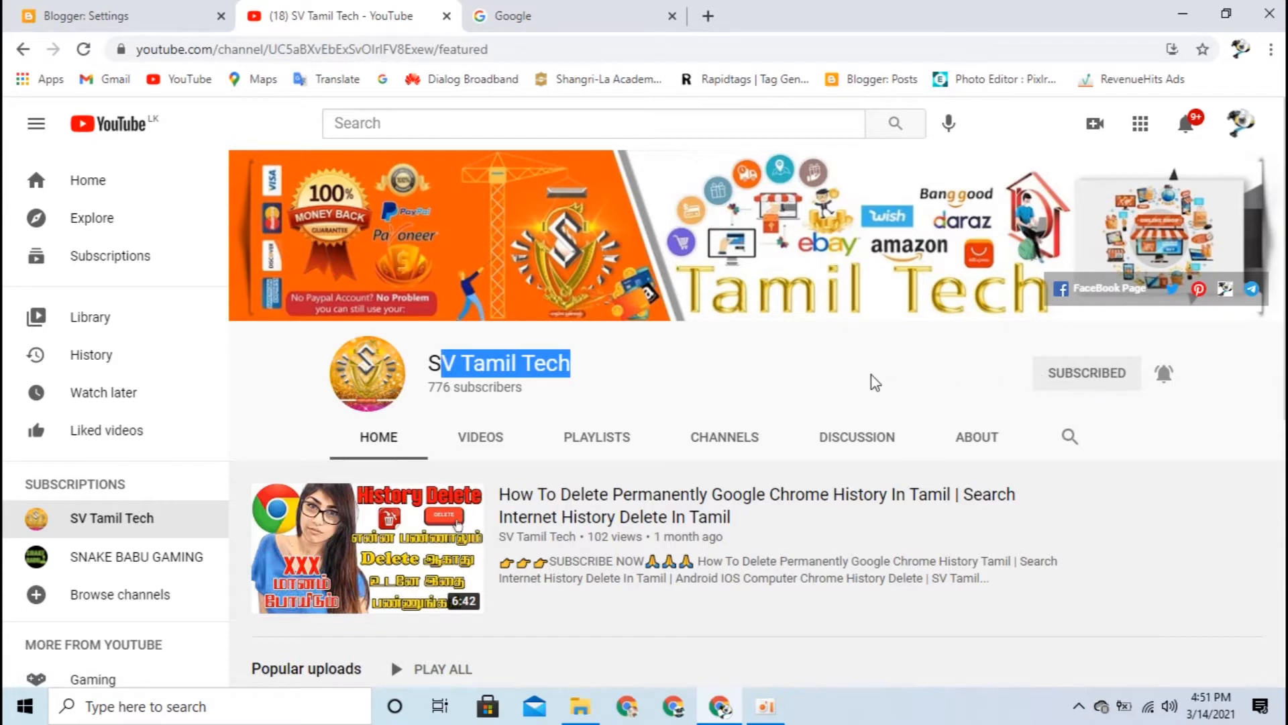
click(765, 408)
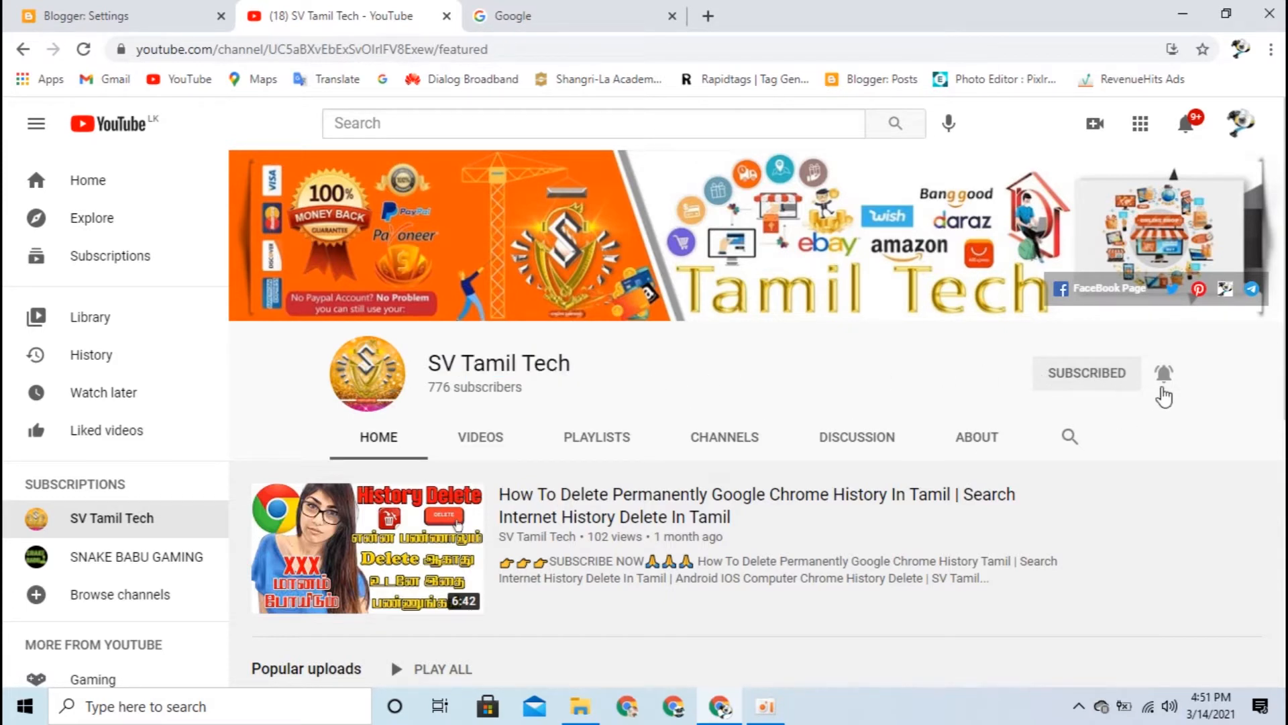
click(1164, 373)
click(865, 394)
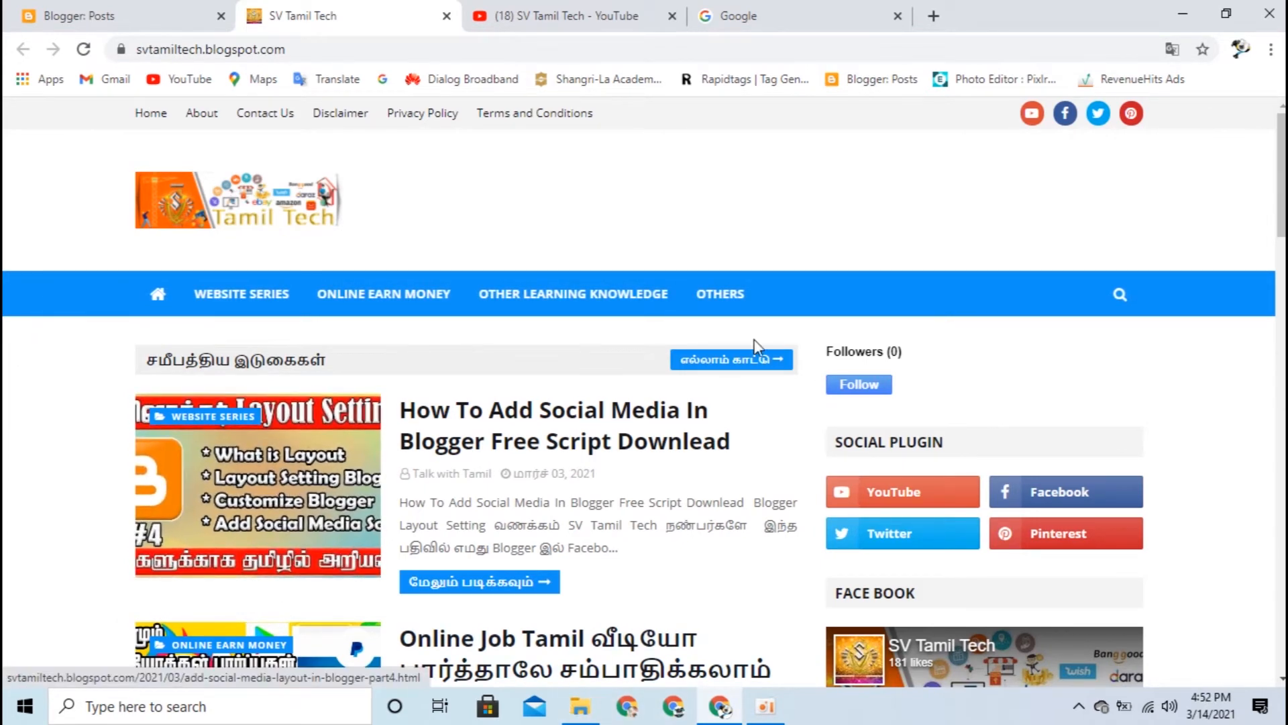
- Look through the SV Tamil Tech blog's homepage, covering its posts, sidebar widgets and label list
scroll(407, 401, down, 6)
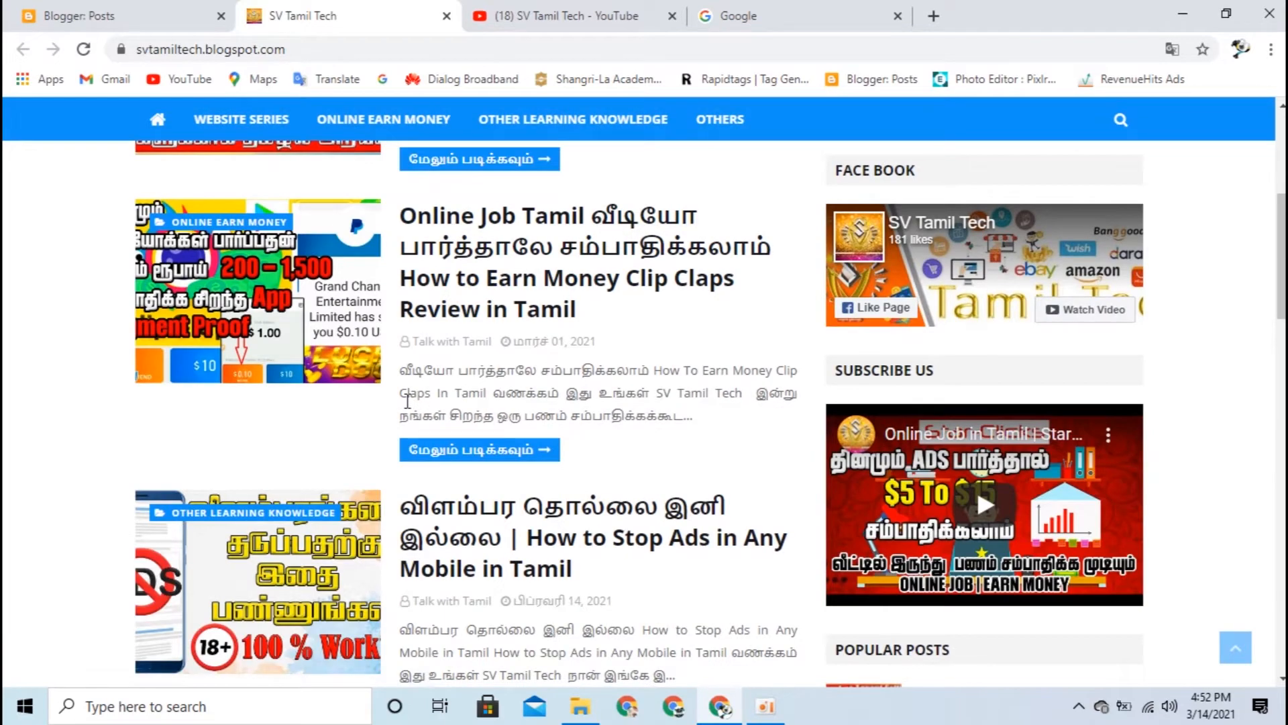
scroll(1152, 534, down, 9)
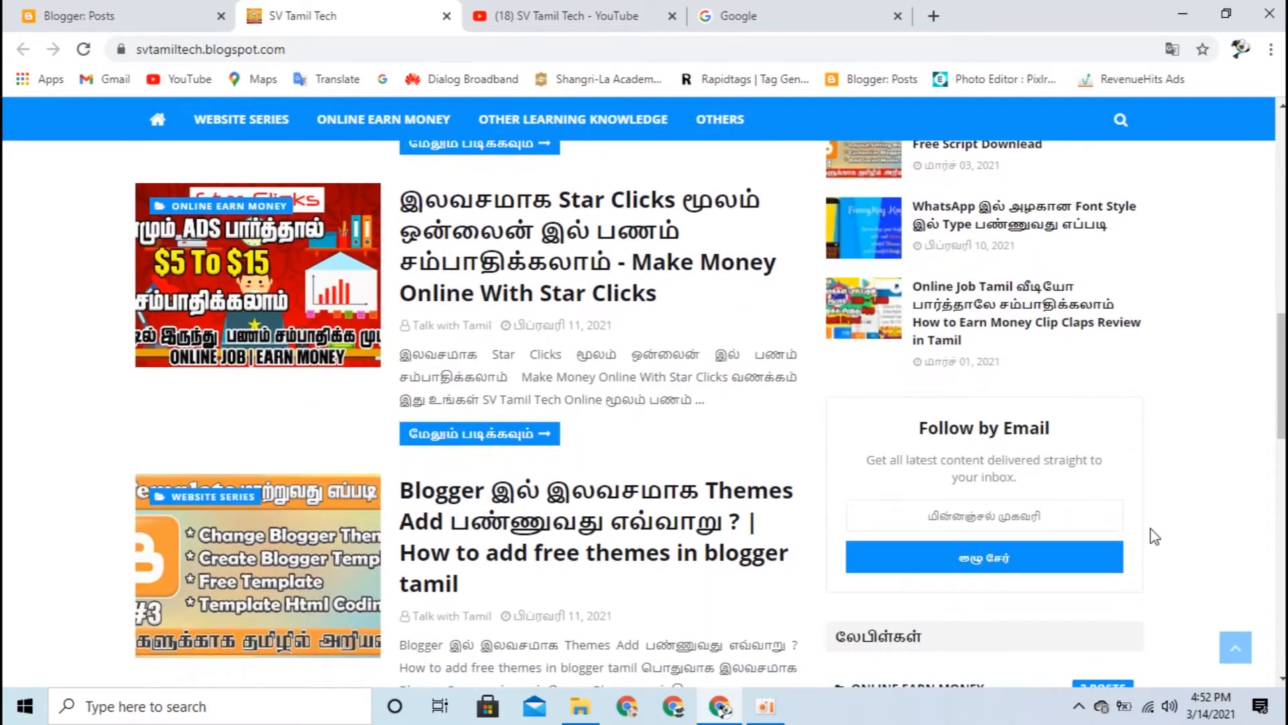
scroll(1130, 546, down, 6)
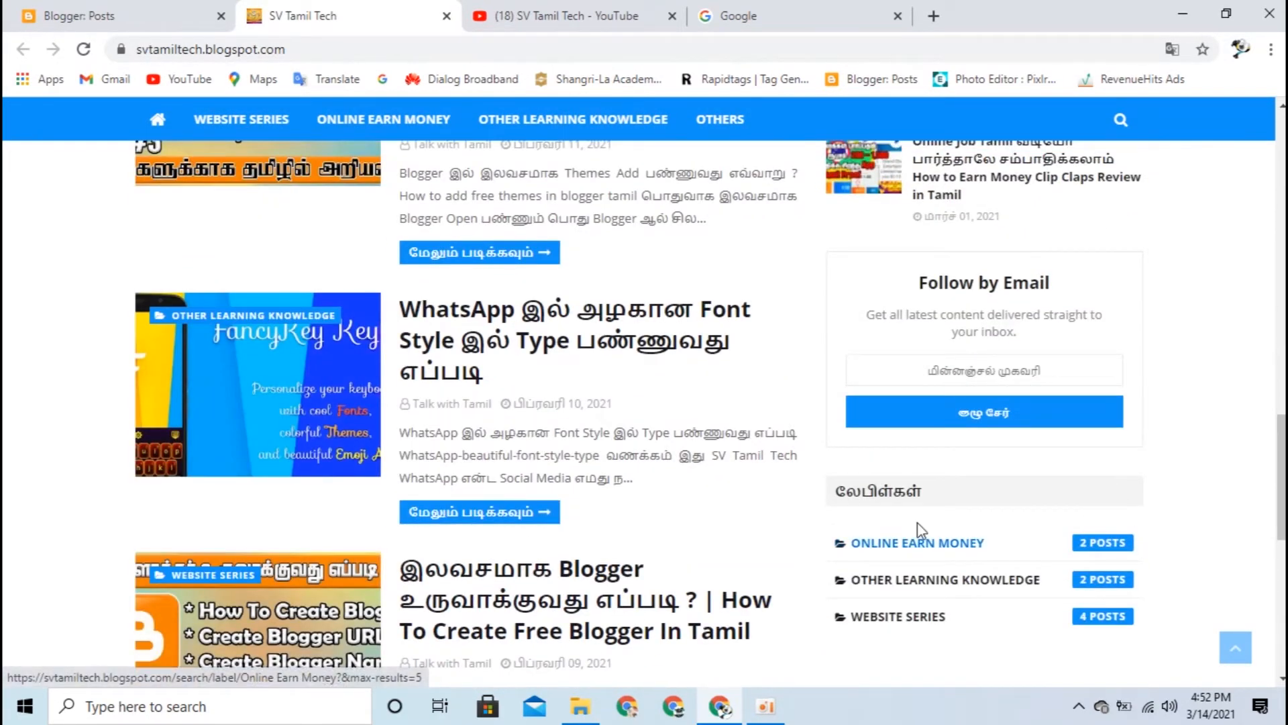
scroll(919, 530, up, 10)
scroll(919, 530, up, 9)
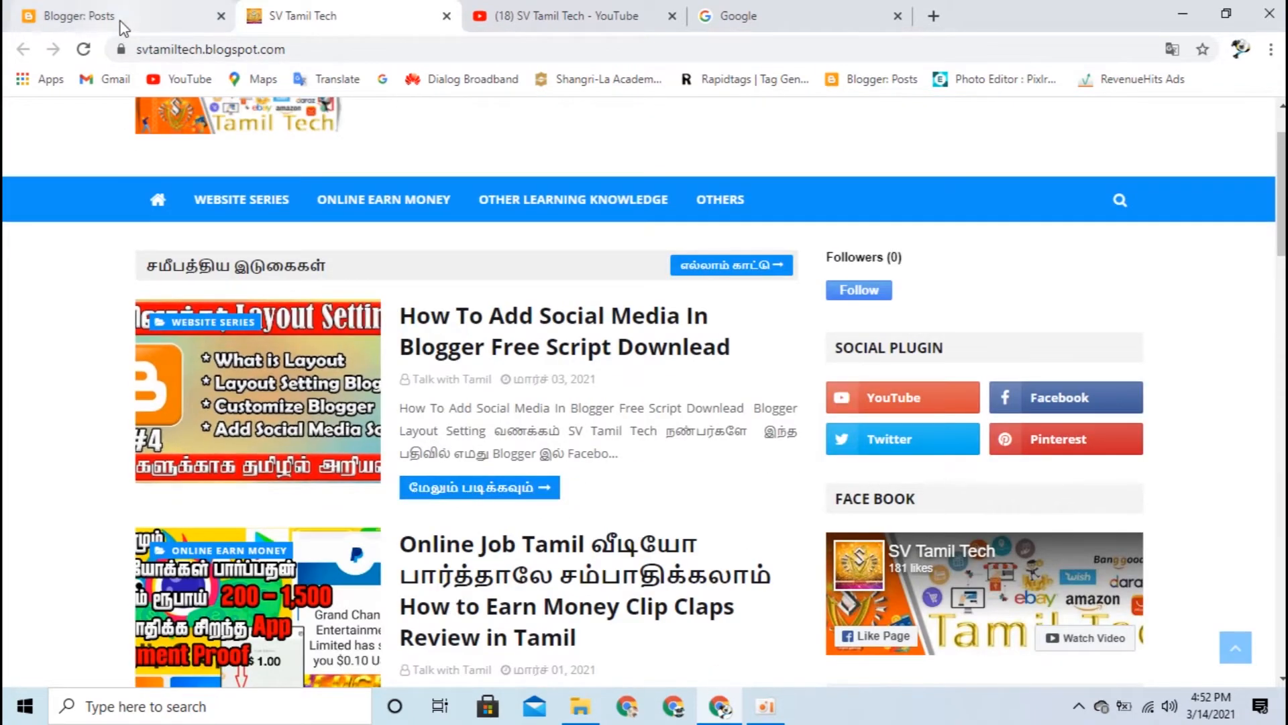
- Switch to the Blogger dashboard and open the settings of the SV Tamil Tech blog
click(79, 16)
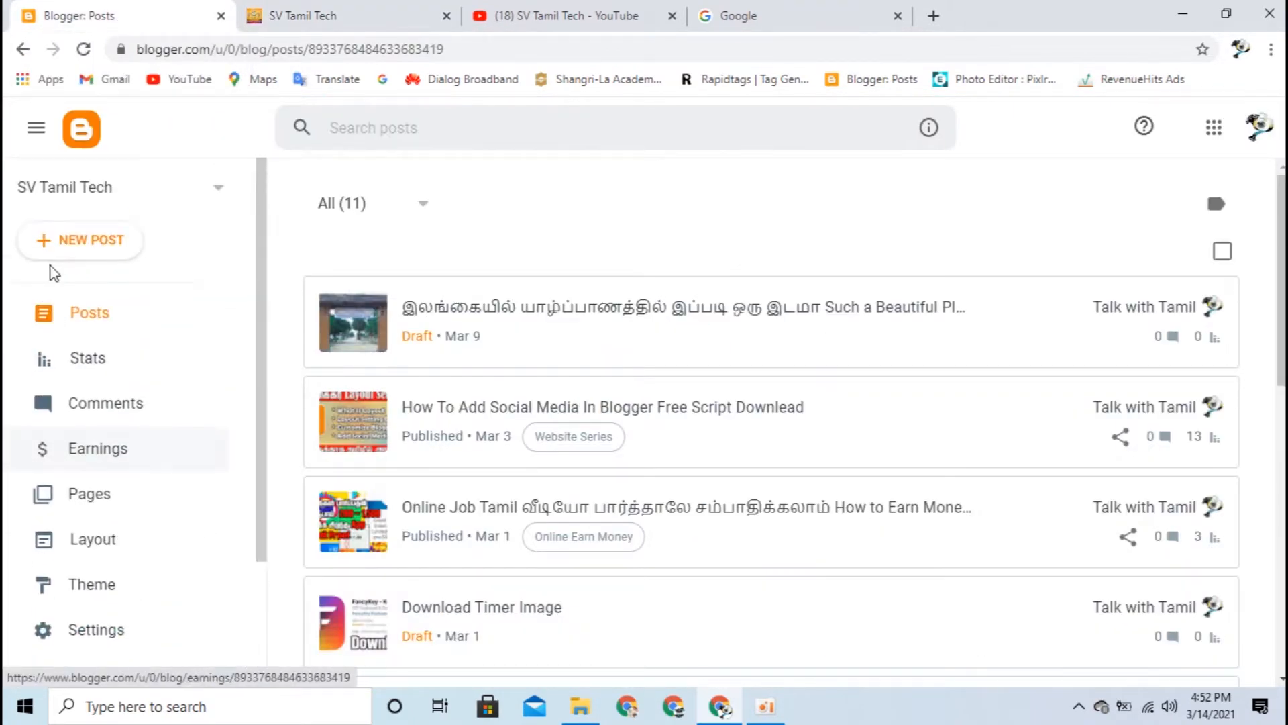
scroll(95, 373, down, 3)
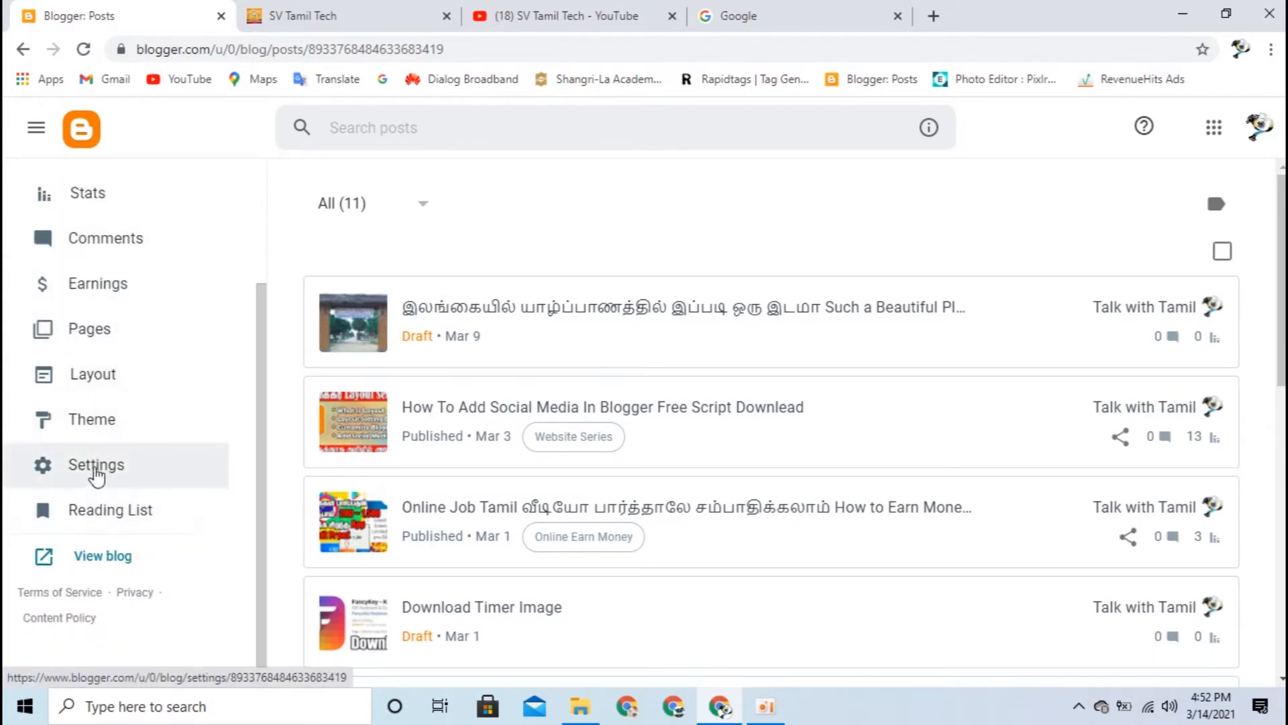
click(94, 470)
- Look through the blog's settings from Basic down to Meta tags and return to the Basic section
scroll(520, 369, down, 10)
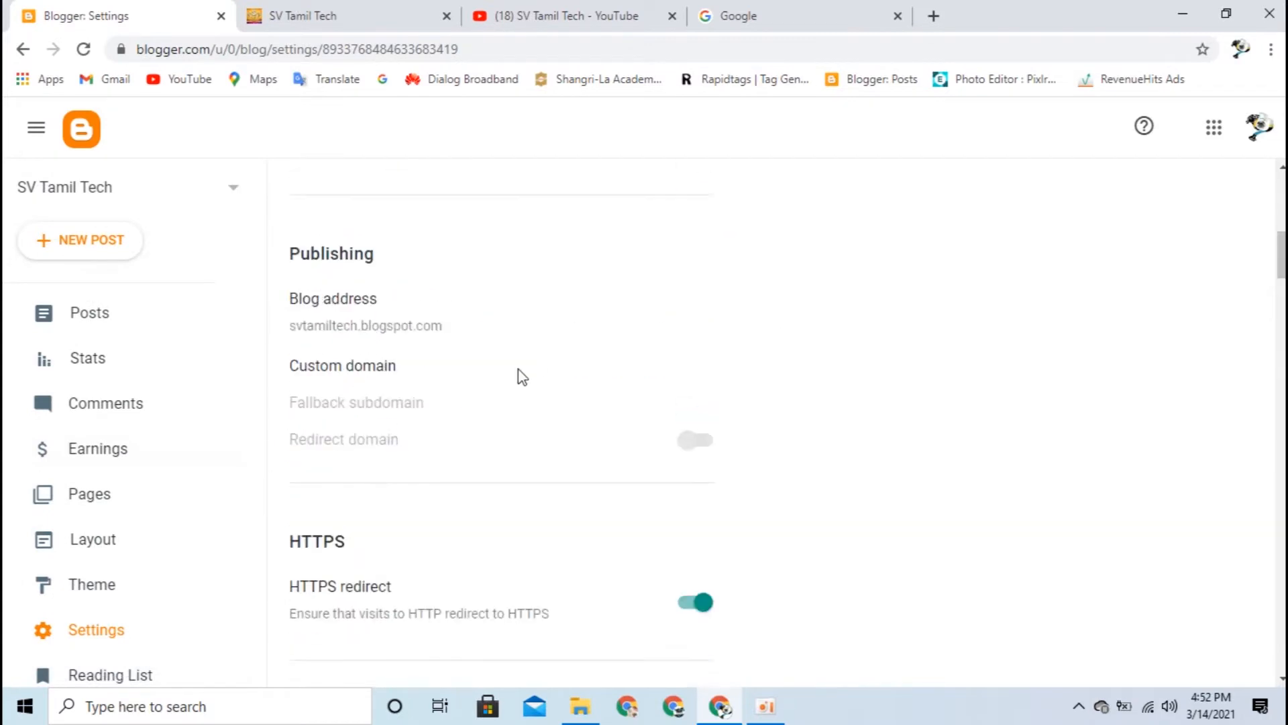
scroll(512, 410, down, 15)
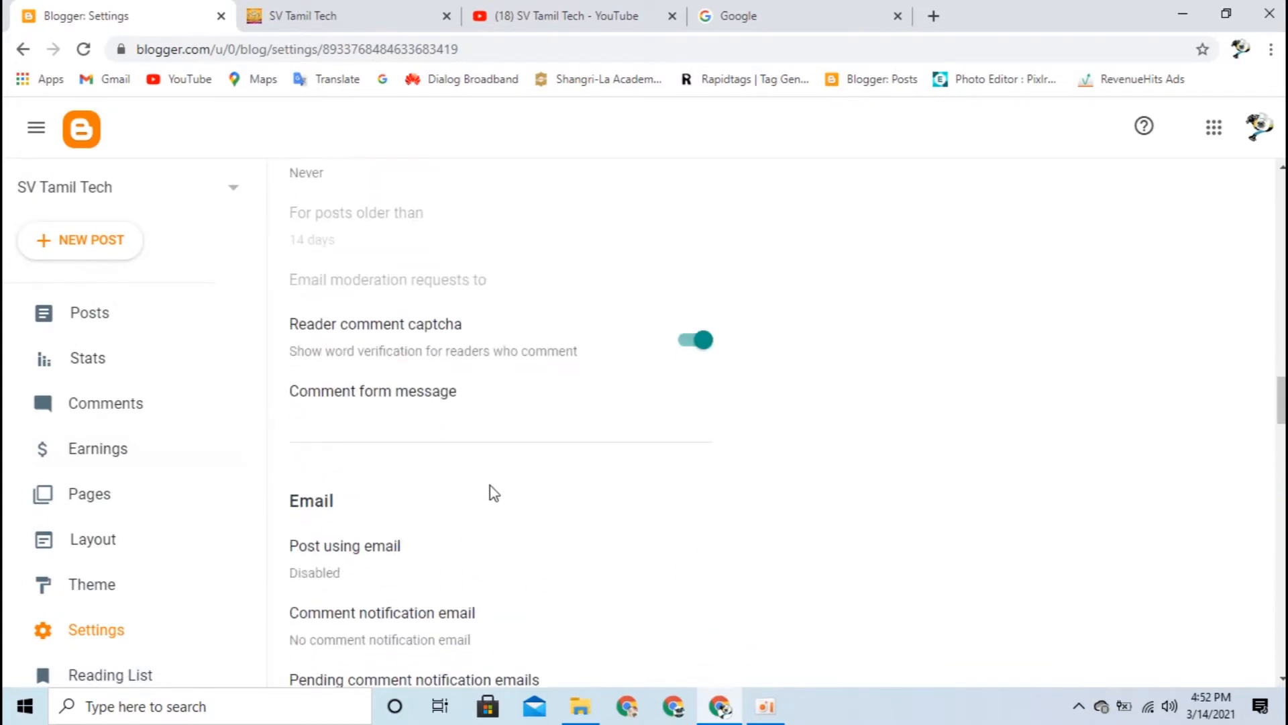
scroll(496, 470, down, 12)
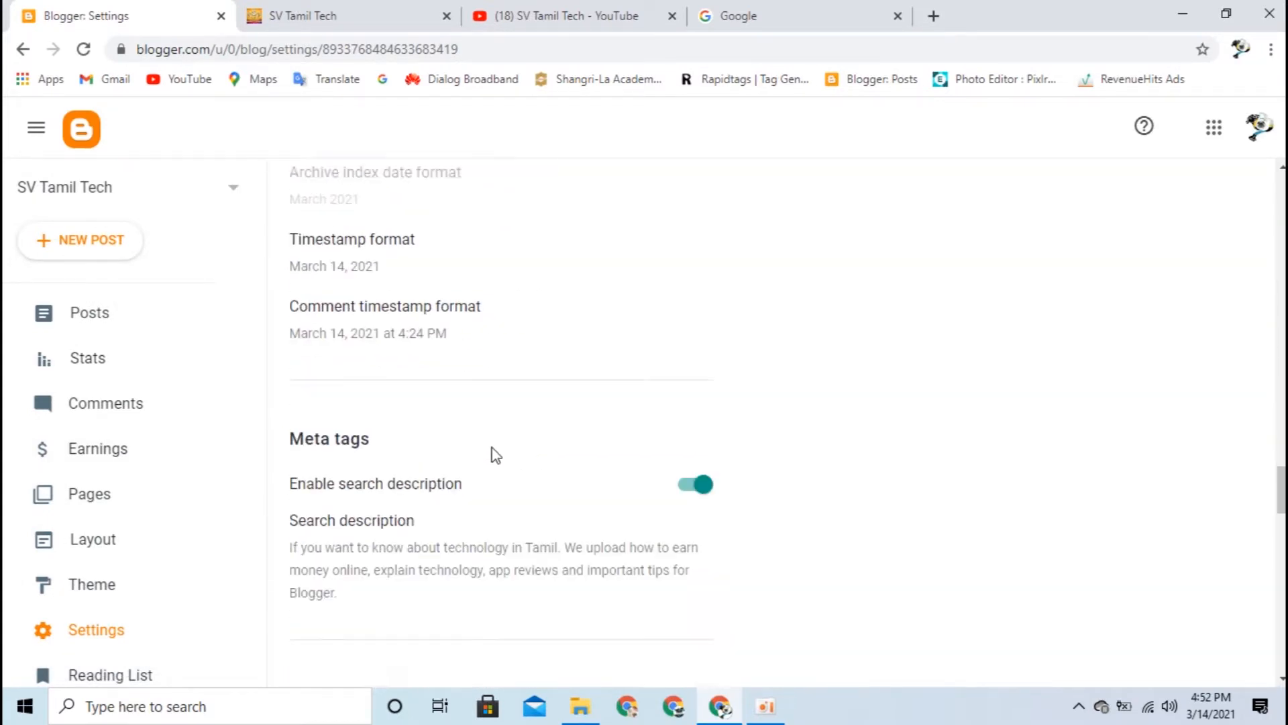
scroll(871, 573, up, 15)
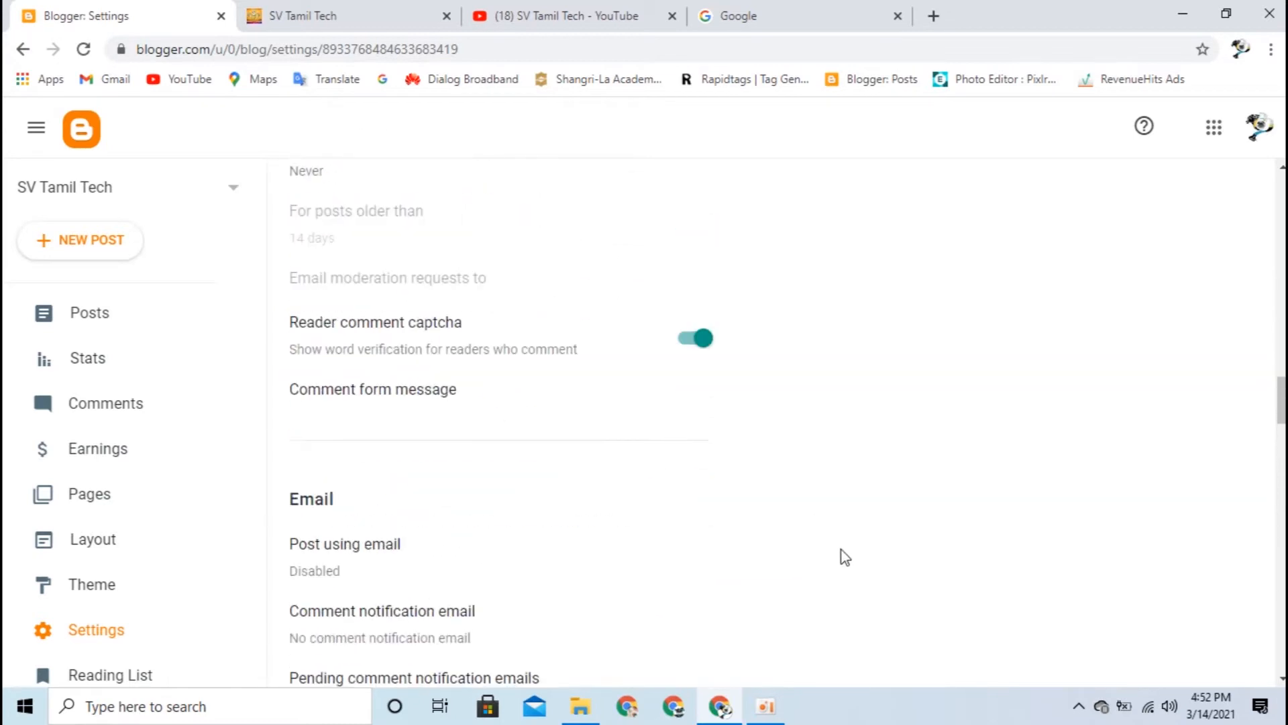
scroll(828, 549, up, 15)
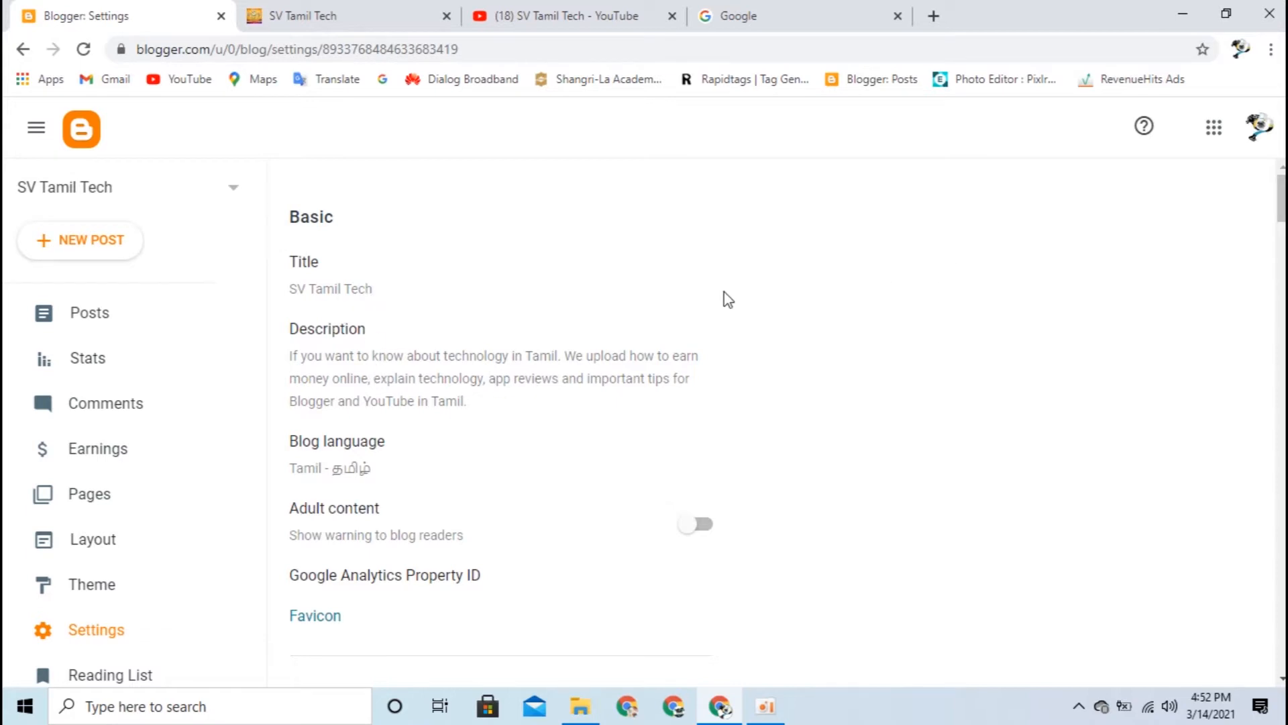
scroll(661, 302, down, 2)
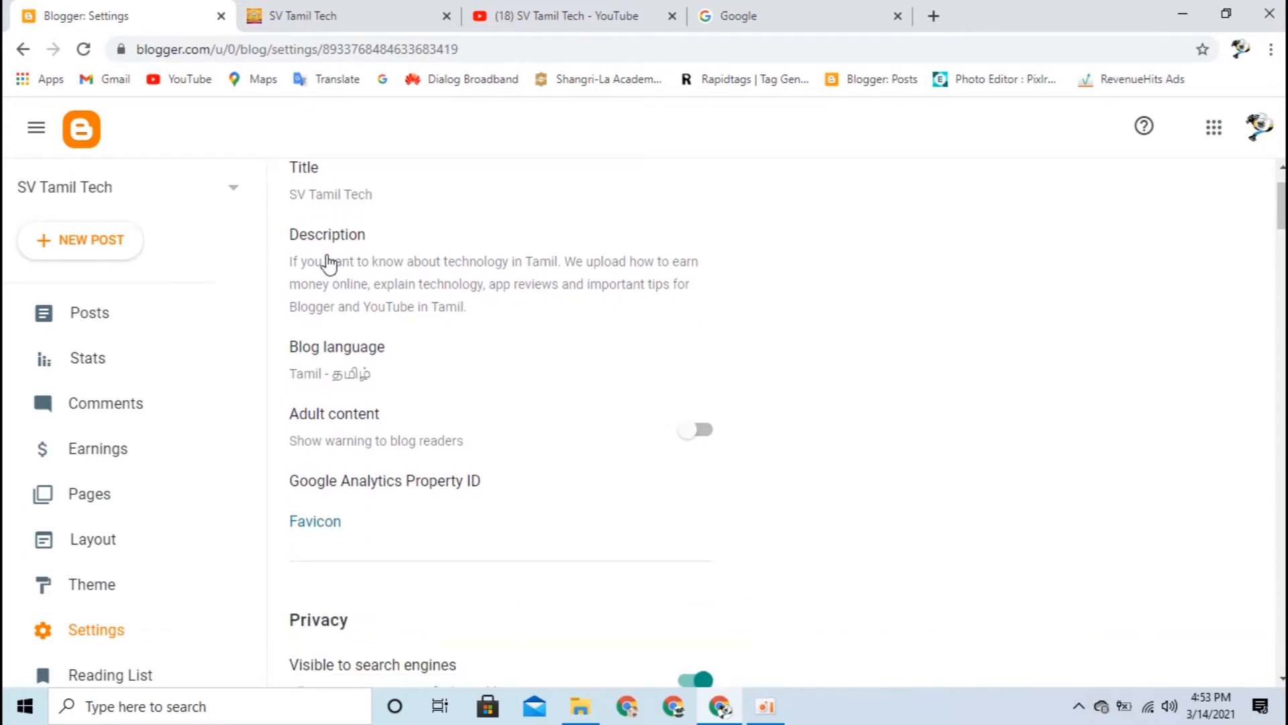
scroll(326, 271, up, 2)
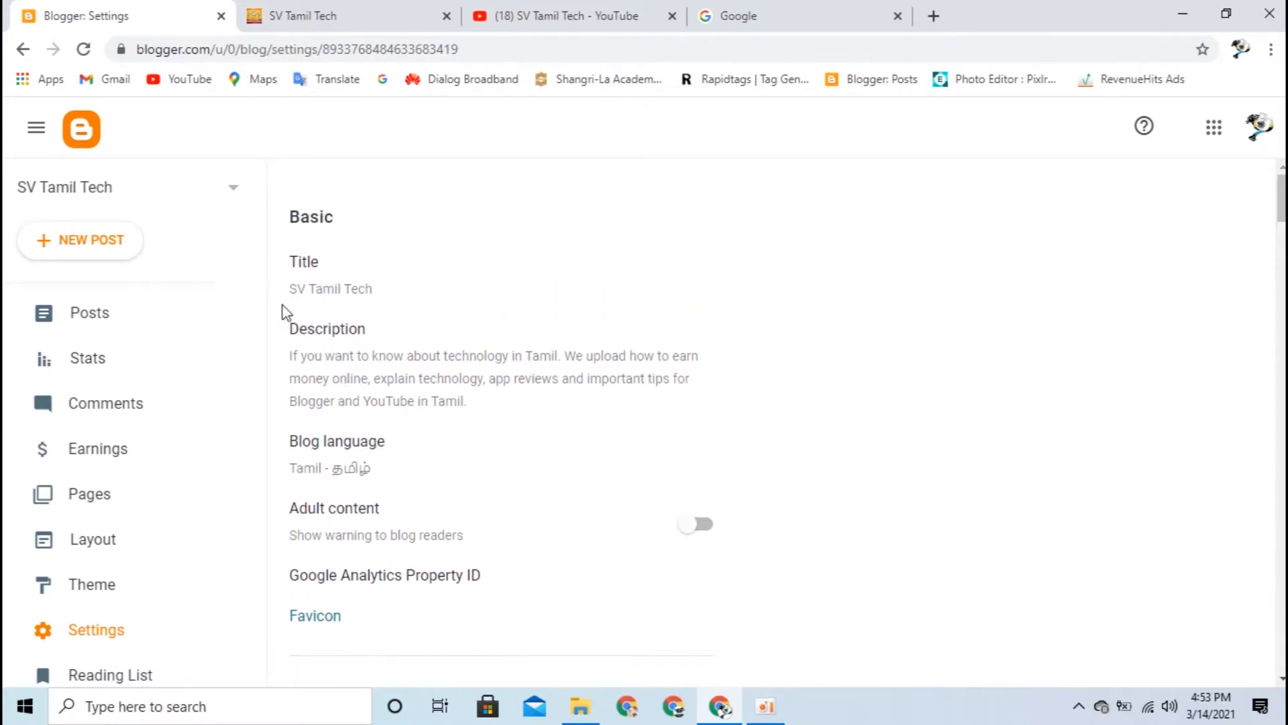
- Open the blog description, highlight its full text, and close it without saving
click(373, 379)
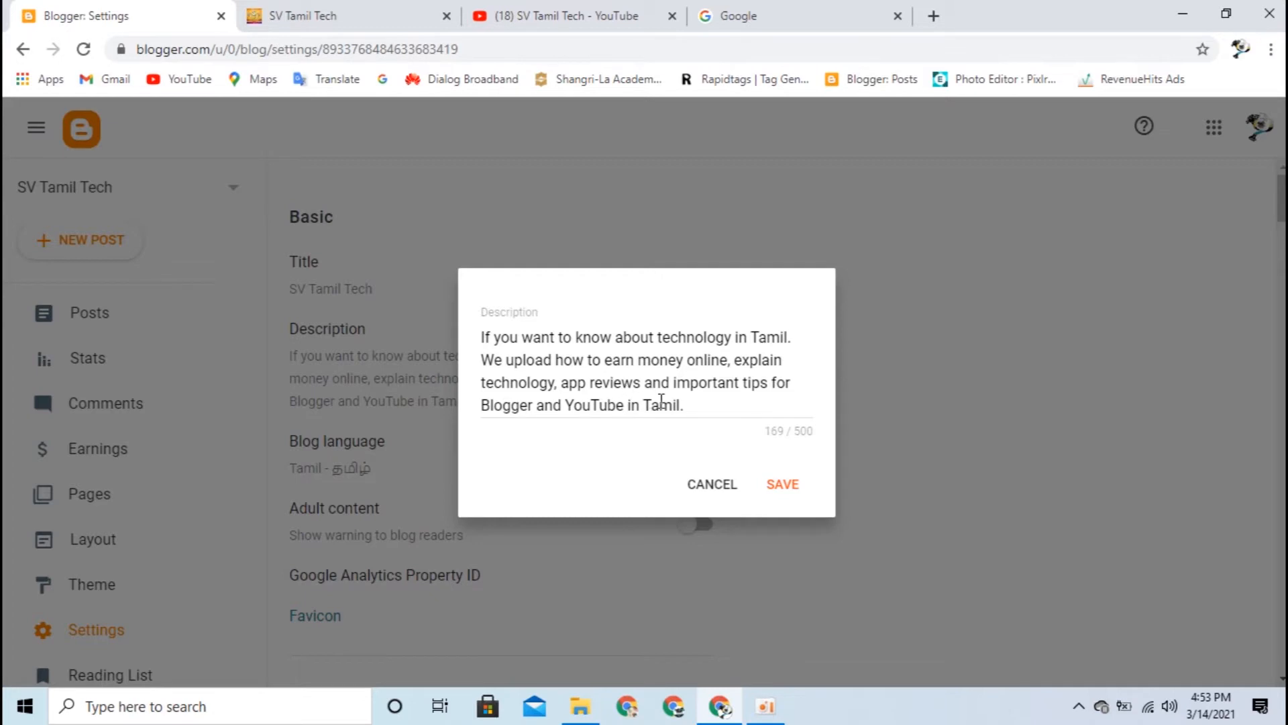
drag(699, 403, 472, 337)
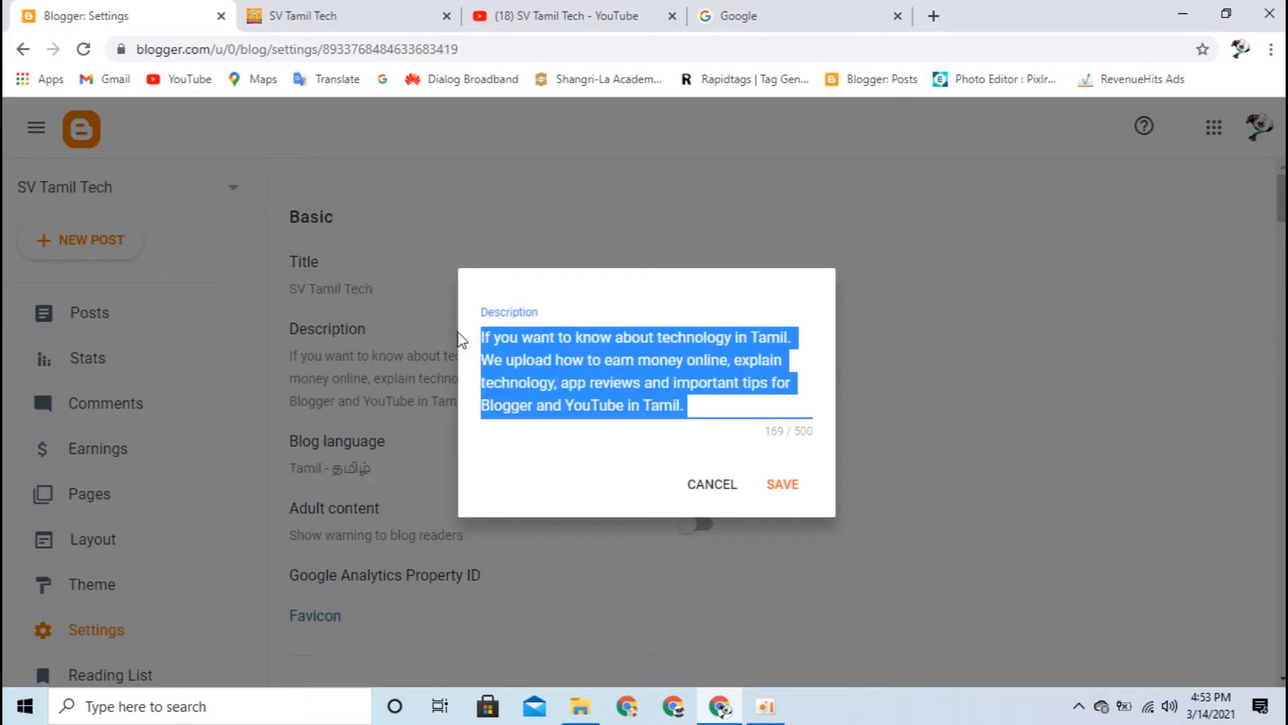
click(609, 361)
click(712, 484)
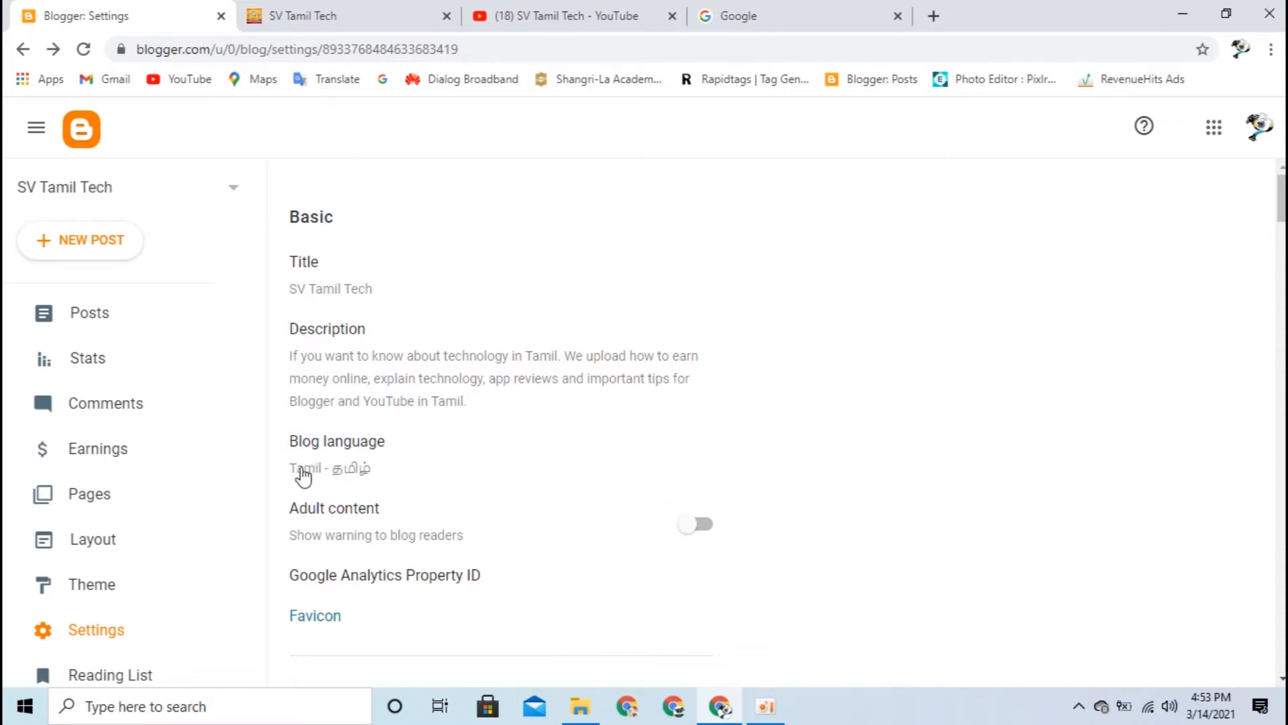
- View the available options for the blog language and close the list without saving
click(325, 463)
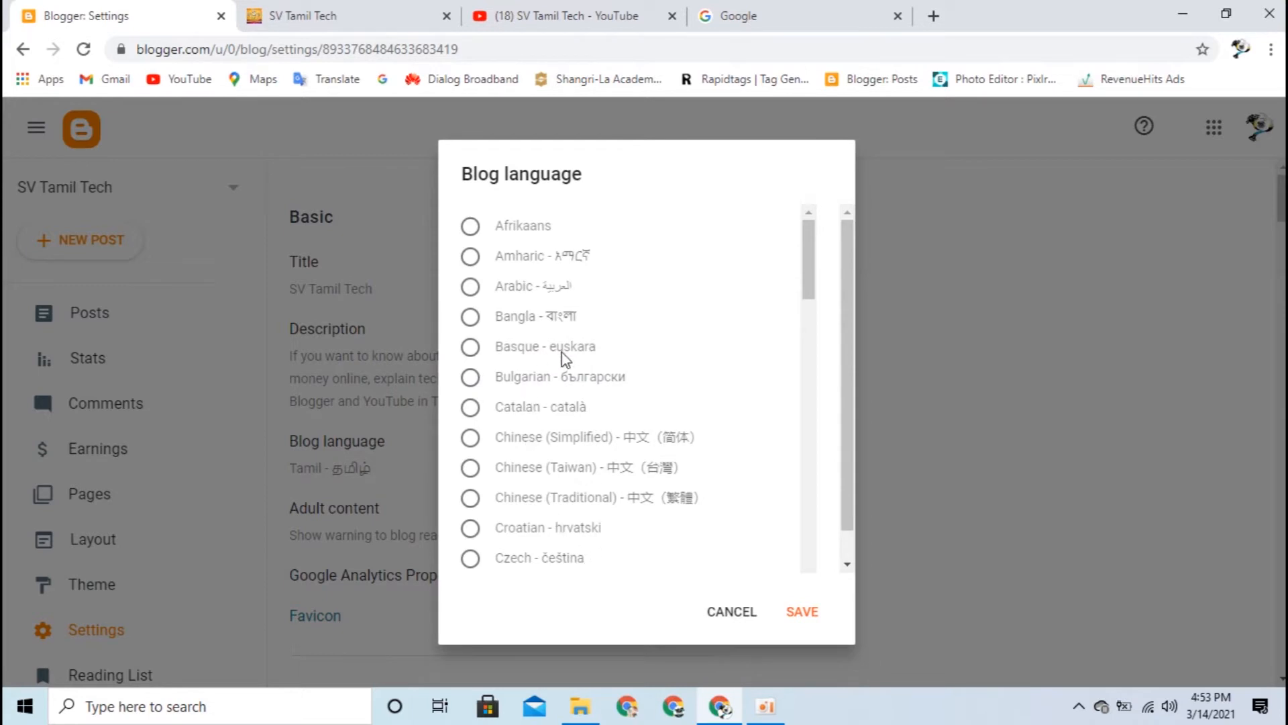
click(750, 620)
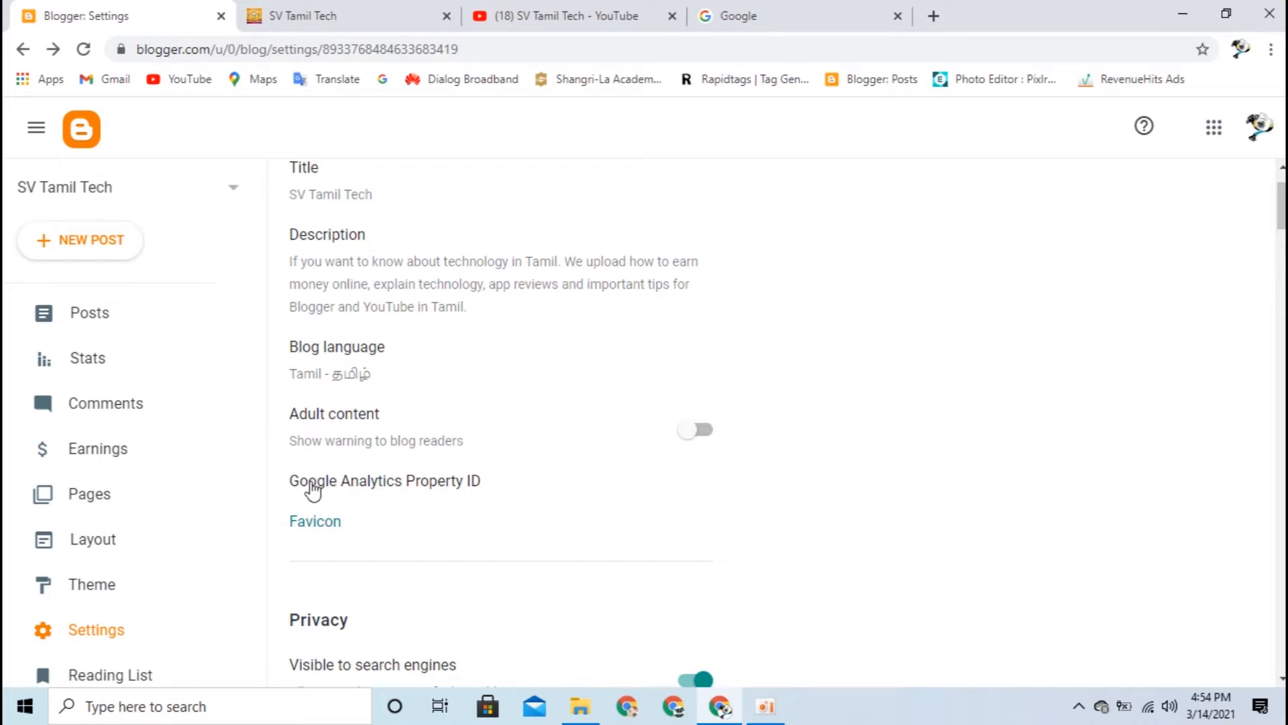
- Check the live blog's favicon, open the blog's Favicon configuration, and highlight the image size limit
scroll(520, 477, down, 1)
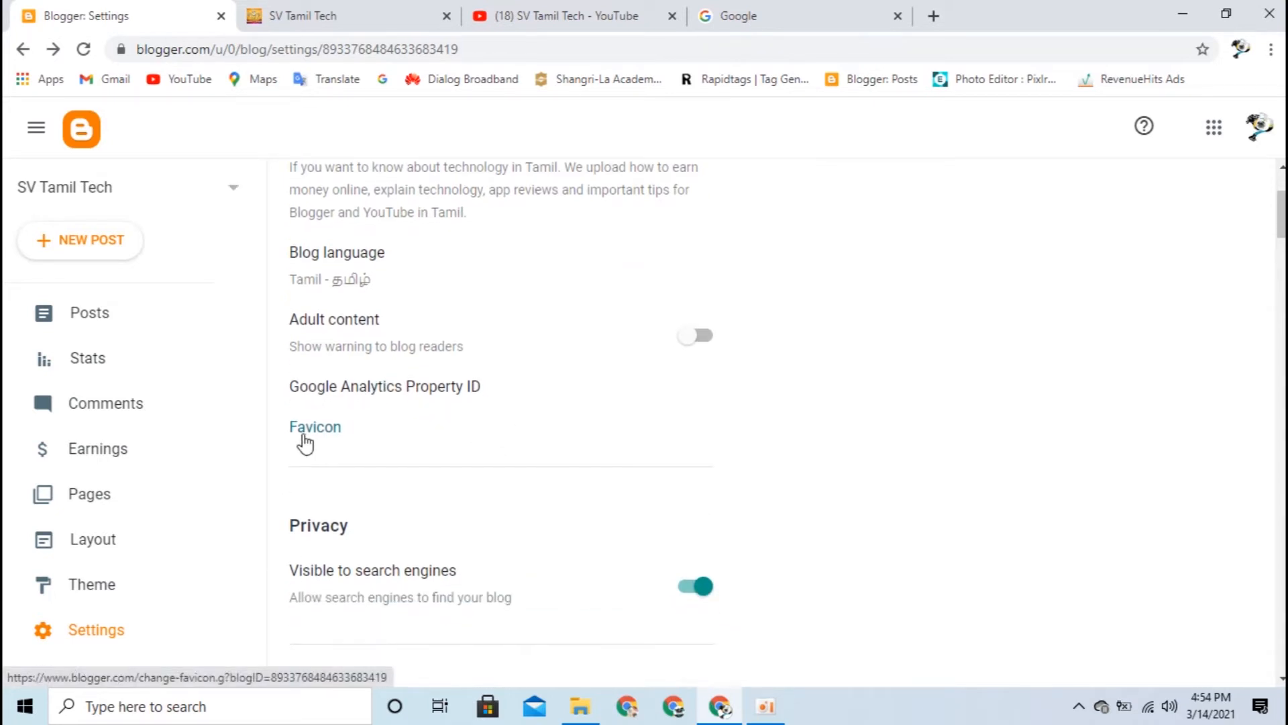
click(291, 12)
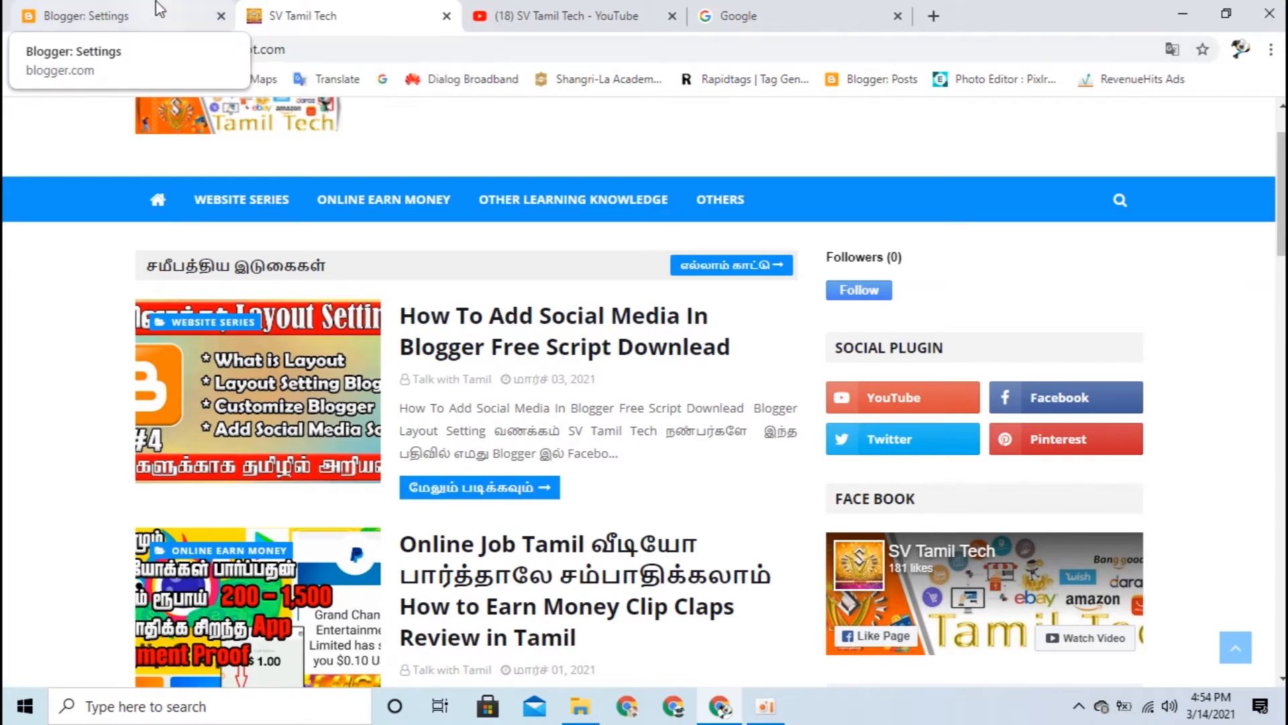
scroll(134, 246, up, 2)
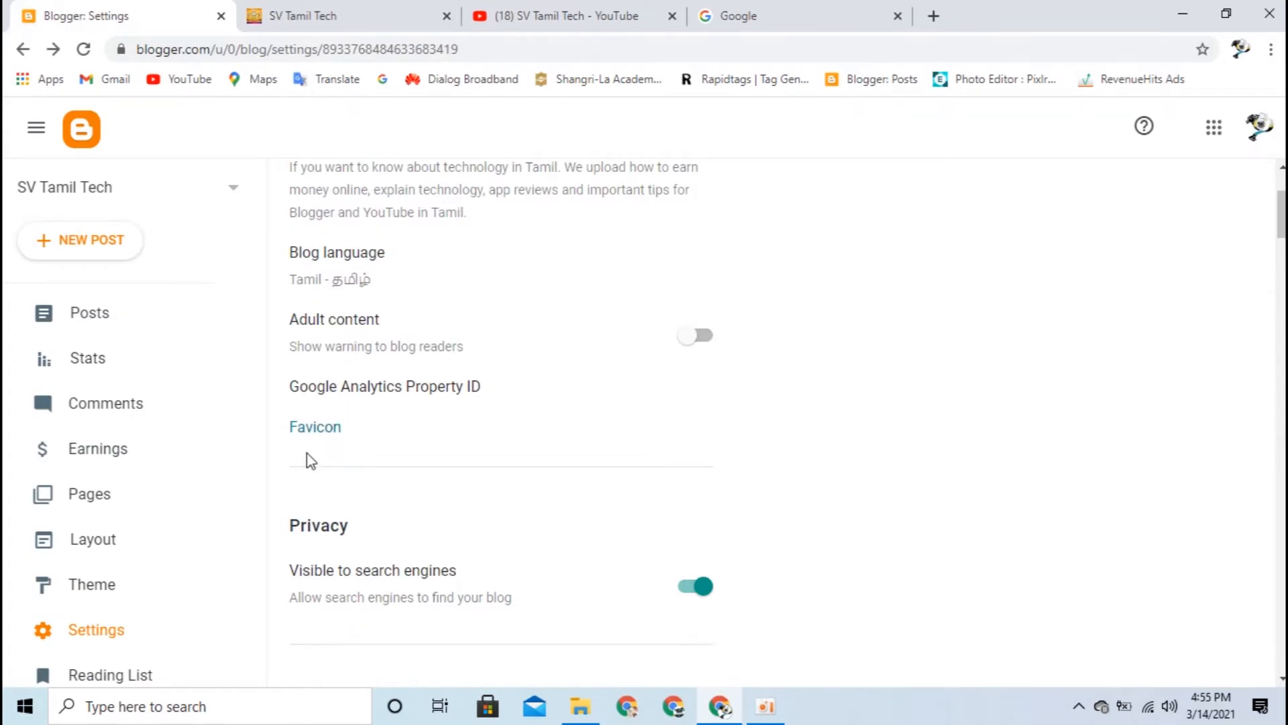
click(311, 435)
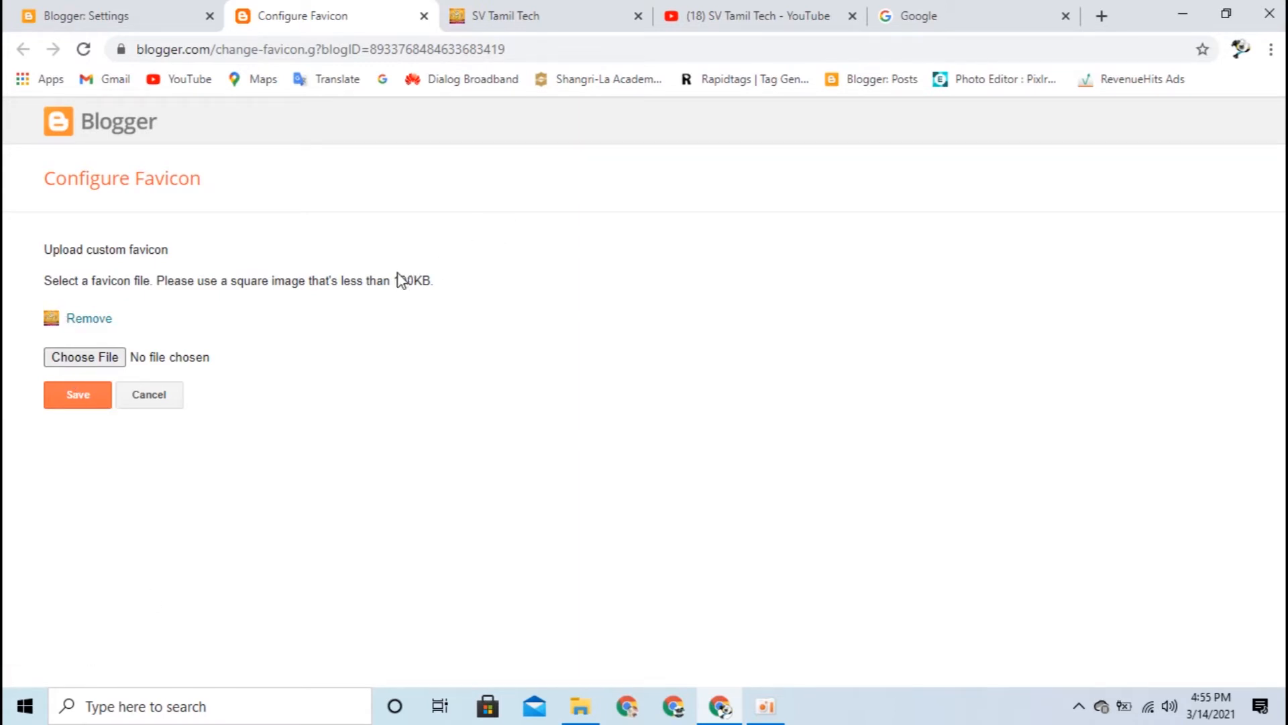
drag(400, 280, 423, 281)
- Compare the custom favicon on the configuration page with the live blog's icon and return to the Blogger settings
click(537, 8)
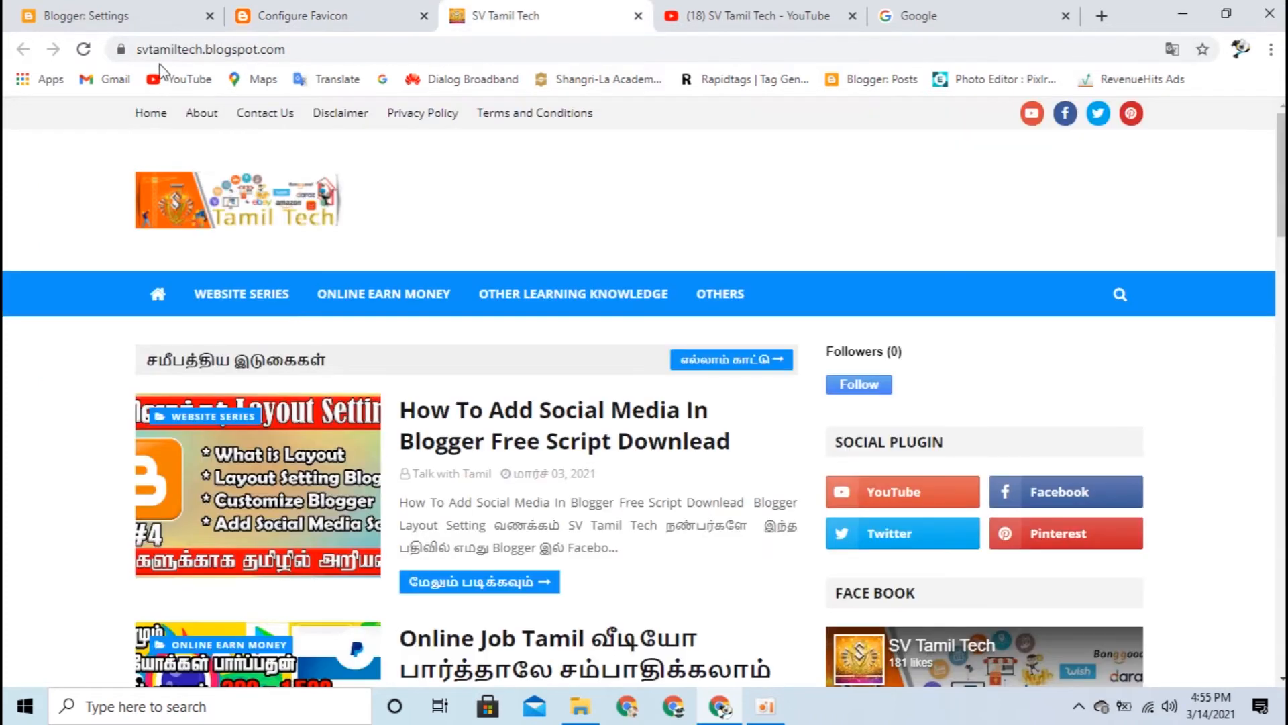
click(329, 15)
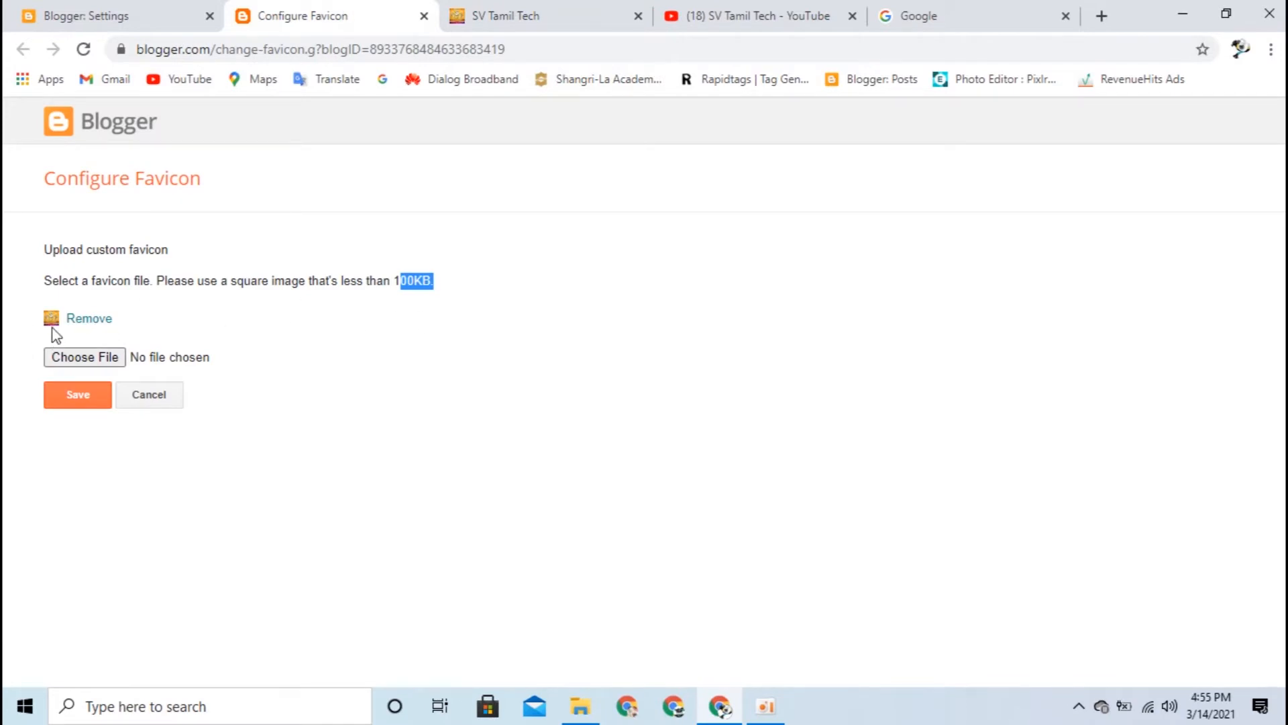
click(193, 10)
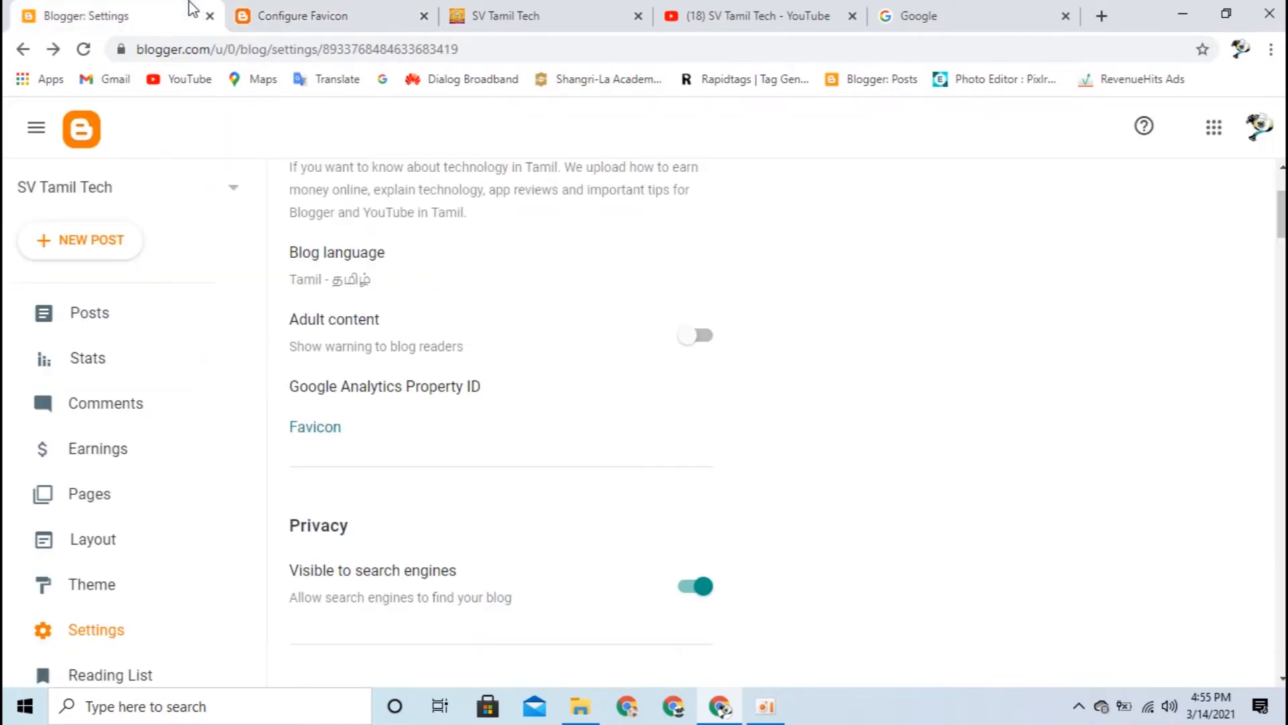
click(500, 13)
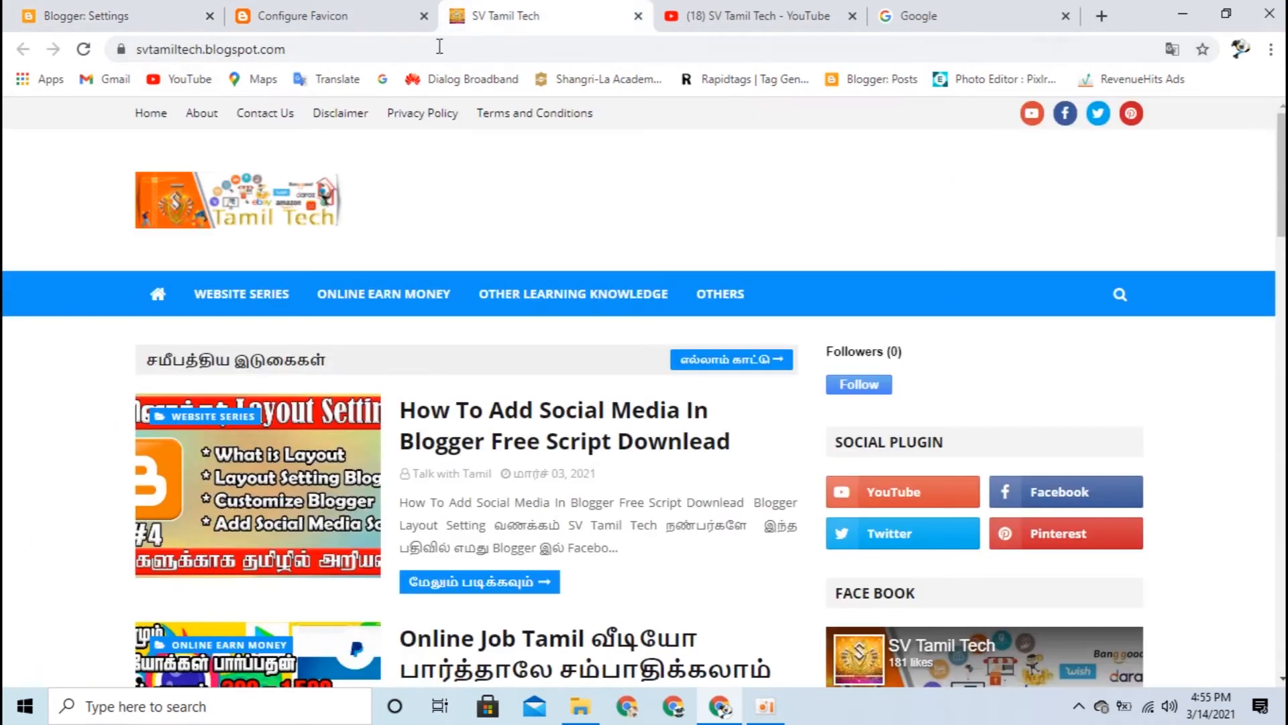
click(101, 10)
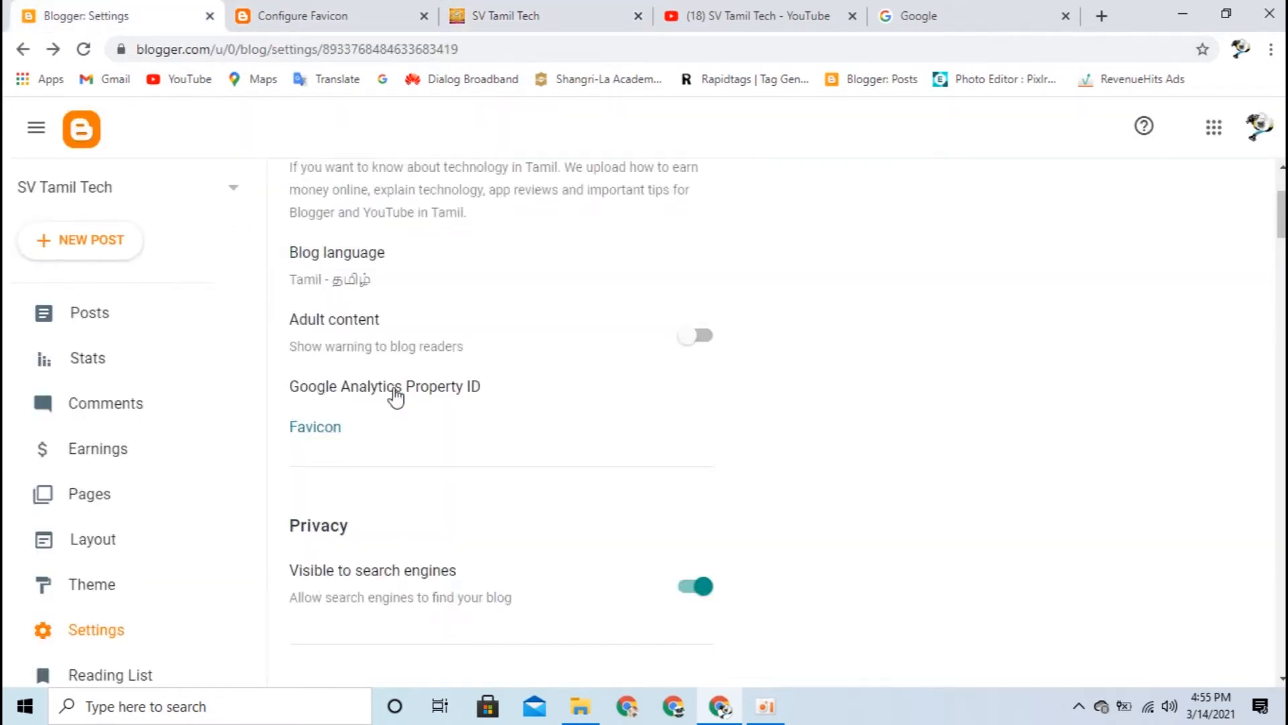
- Review the Privacy section, open the blog address under Publishing for editing, and close it without saving
scroll(403, 396, down, 4)
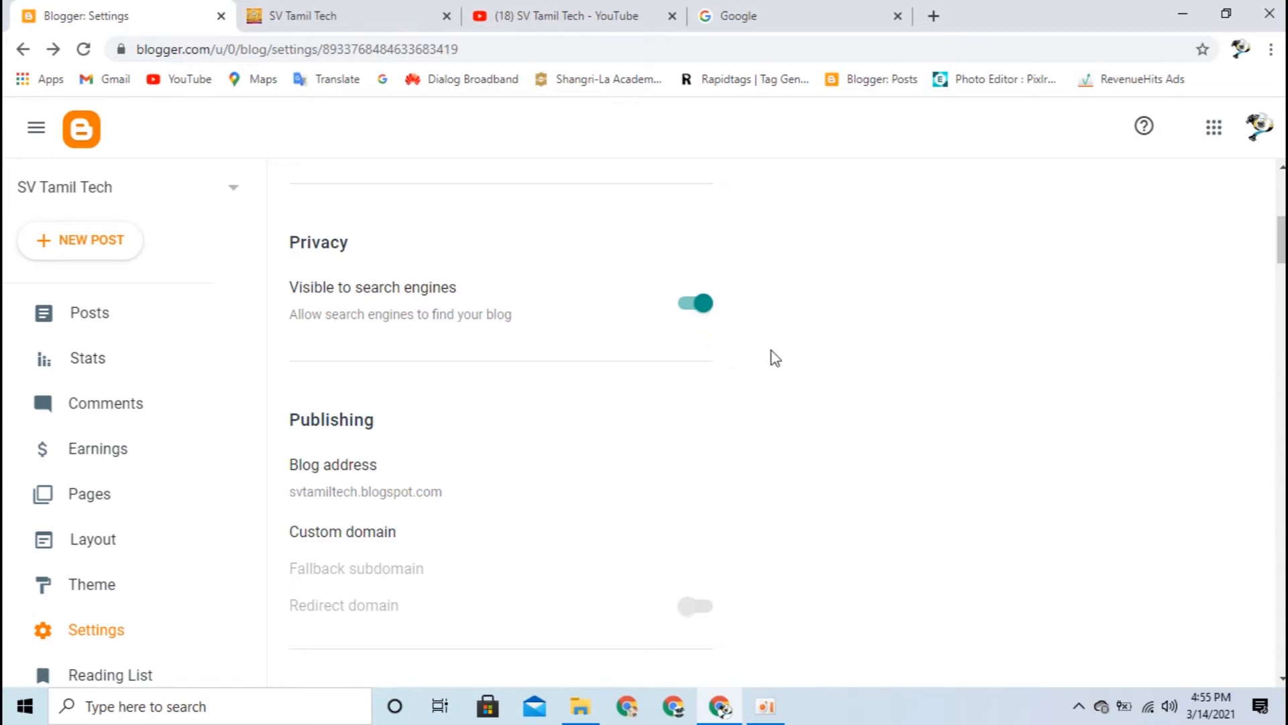
scroll(791, 363, down, 3)
scroll(792, 364, up, 3)
scroll(769, 393, down, 2)
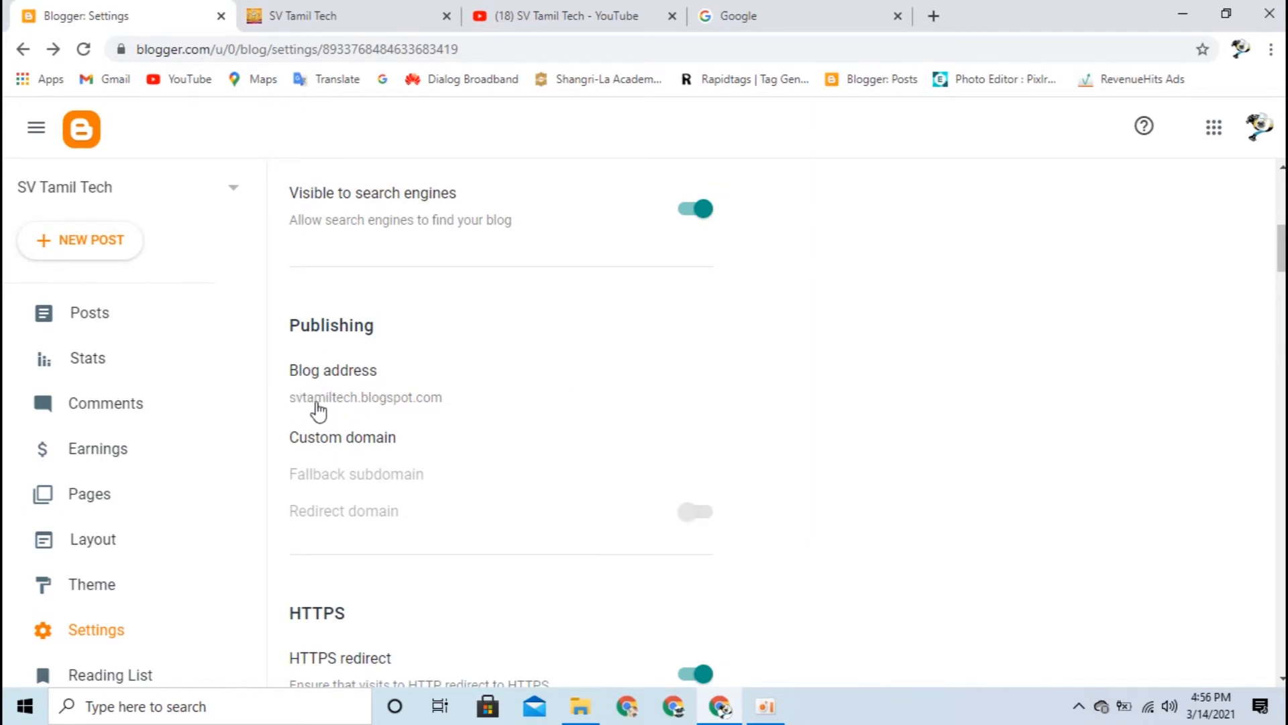
click(370, 396)
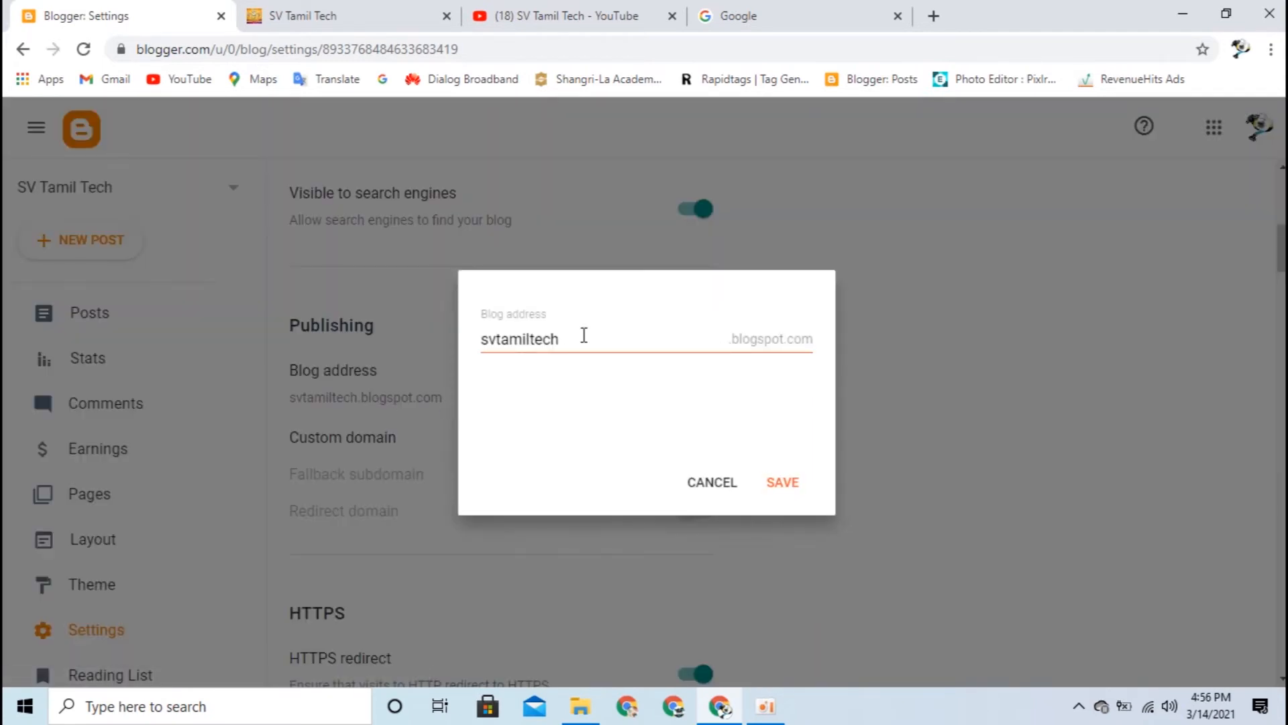
click(711, 482)
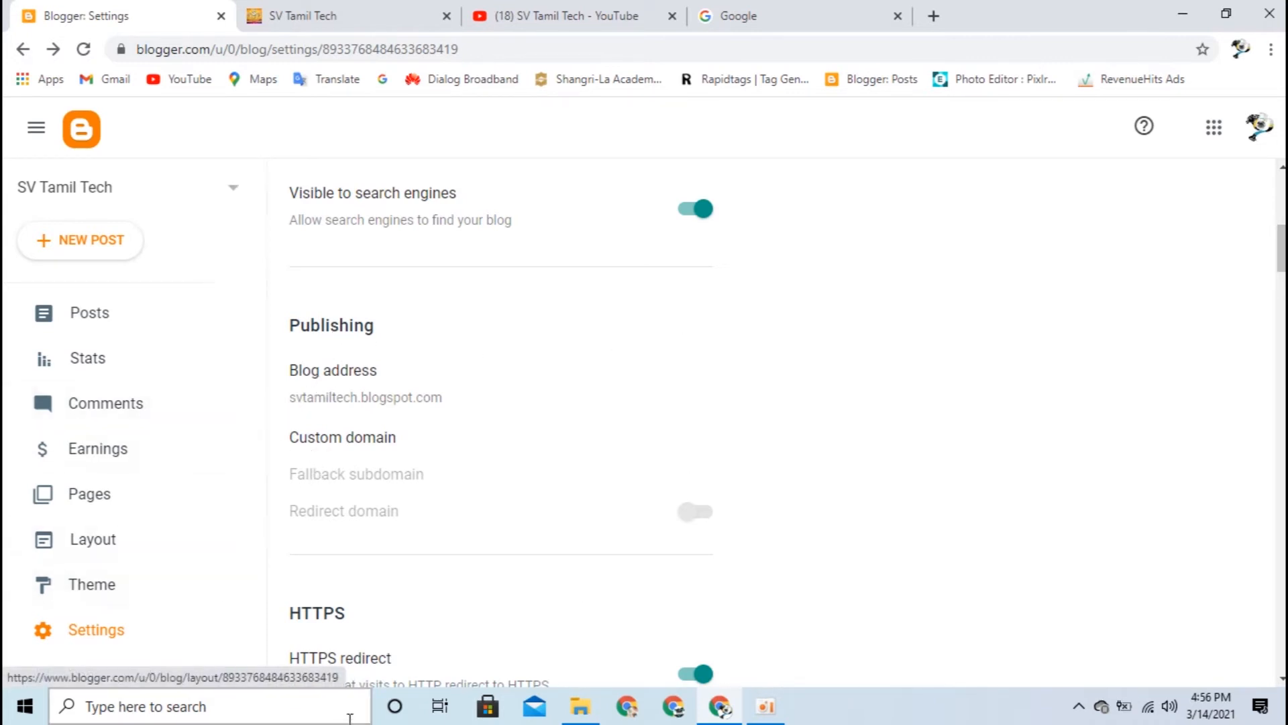
- Review the HTTPS redirect option, highlight the https prefix in the live blog's address, and return to the Blogger settings
scroll(319, 450, down, 3)
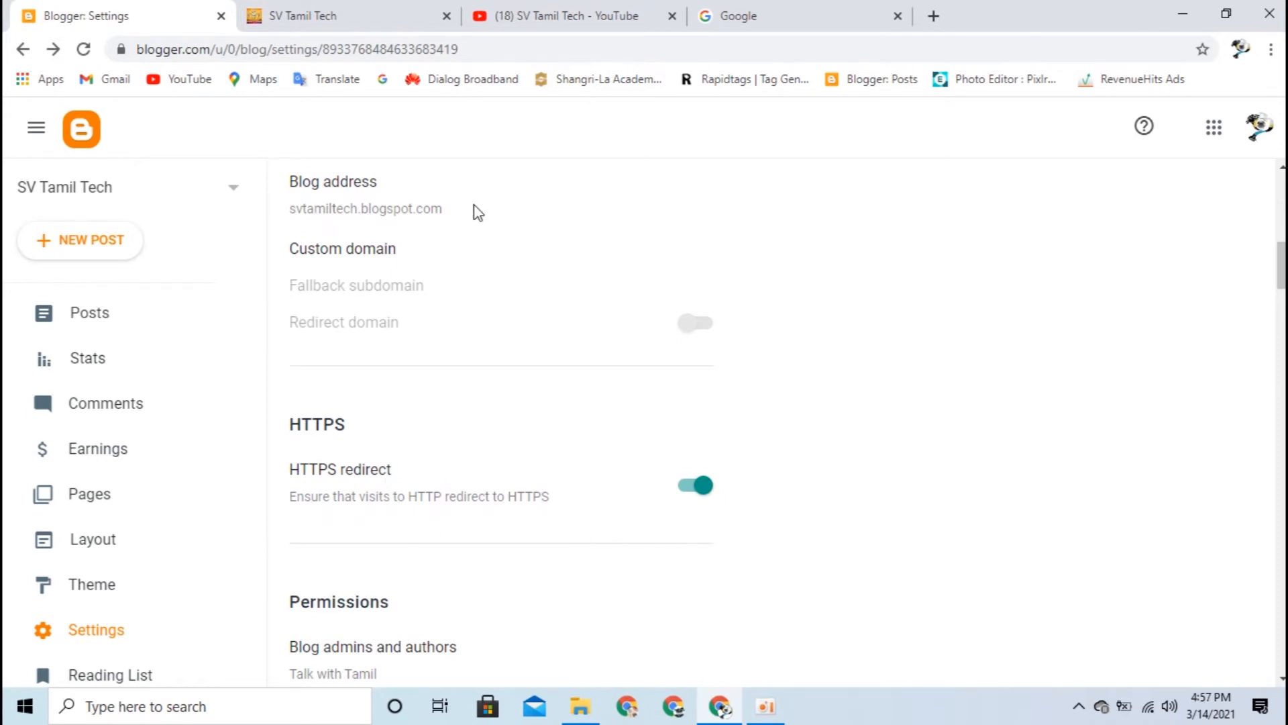
click(335, 15)
click(362, 50)
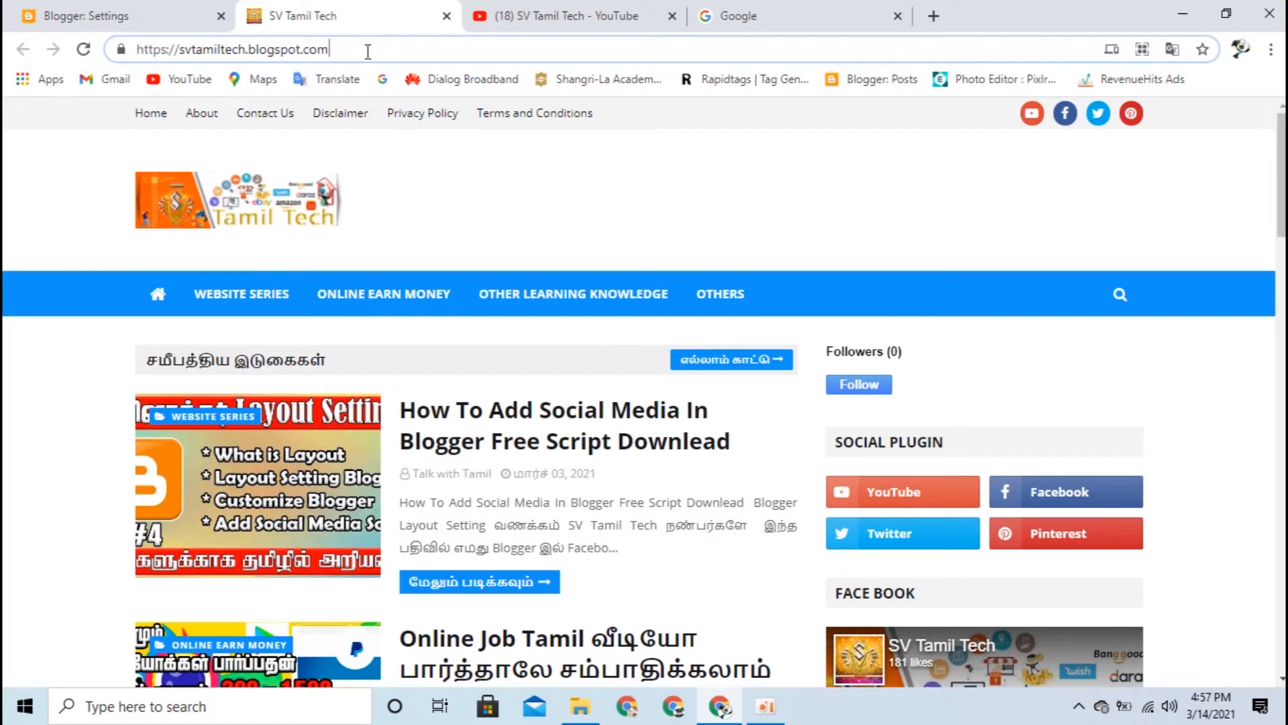
drag(368, 51, 136, 54)
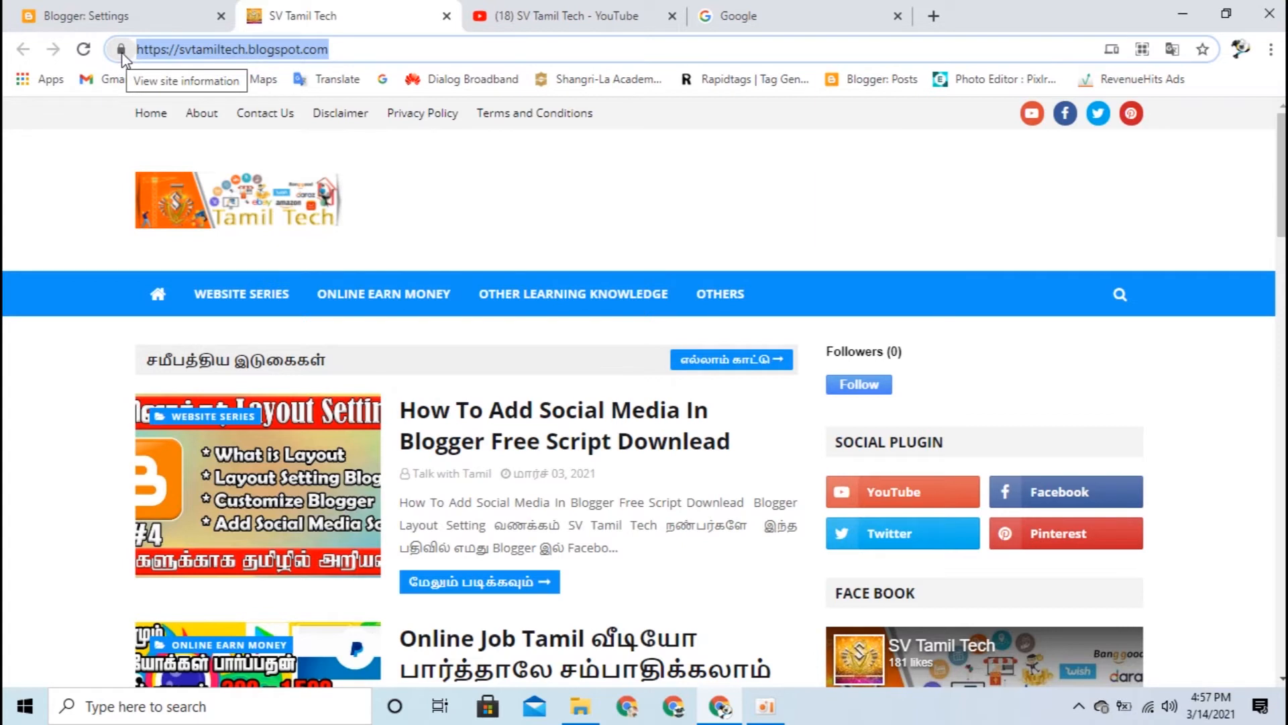
click(172, 53)
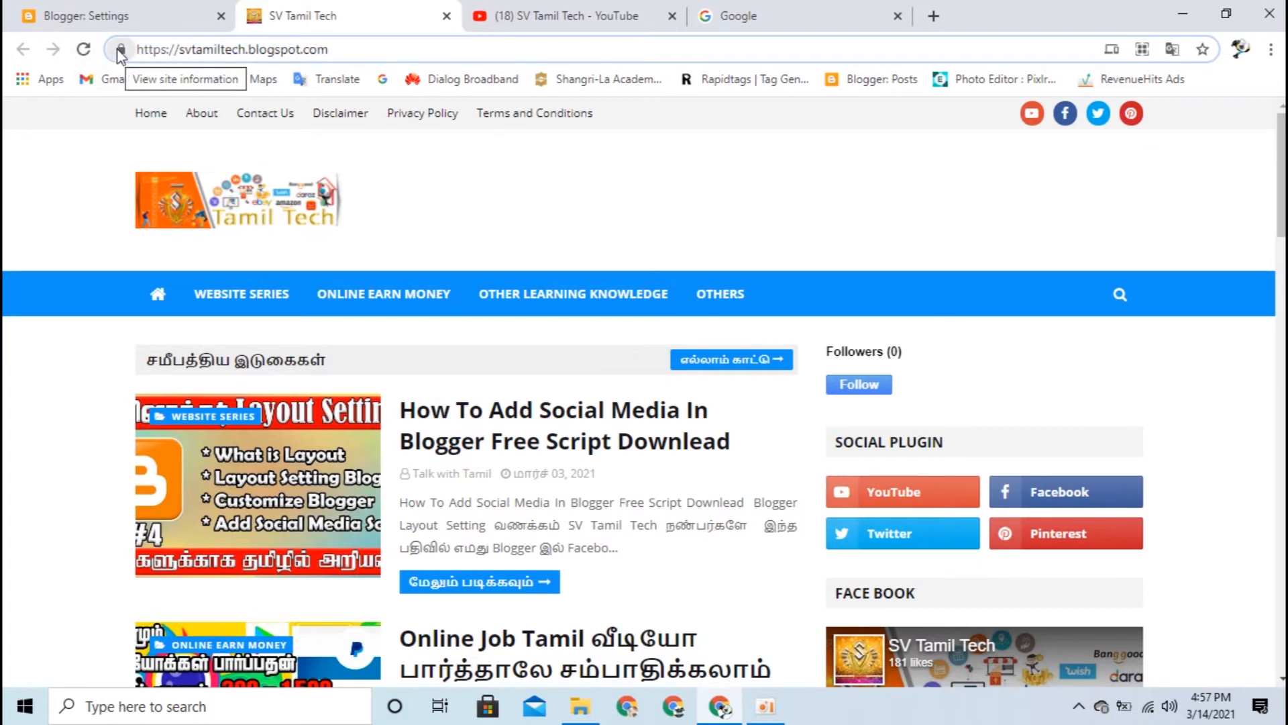
drag(168, 52, 144, 52)
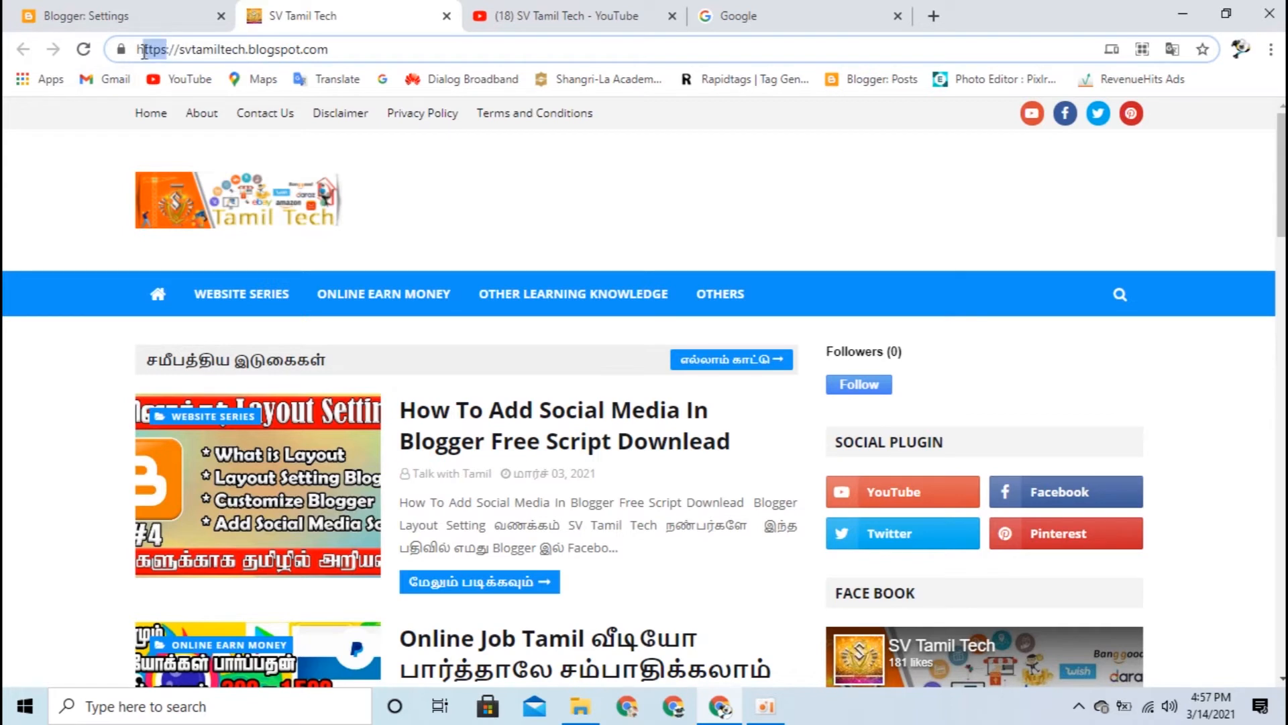
click(360, 50)
click(225, 6)
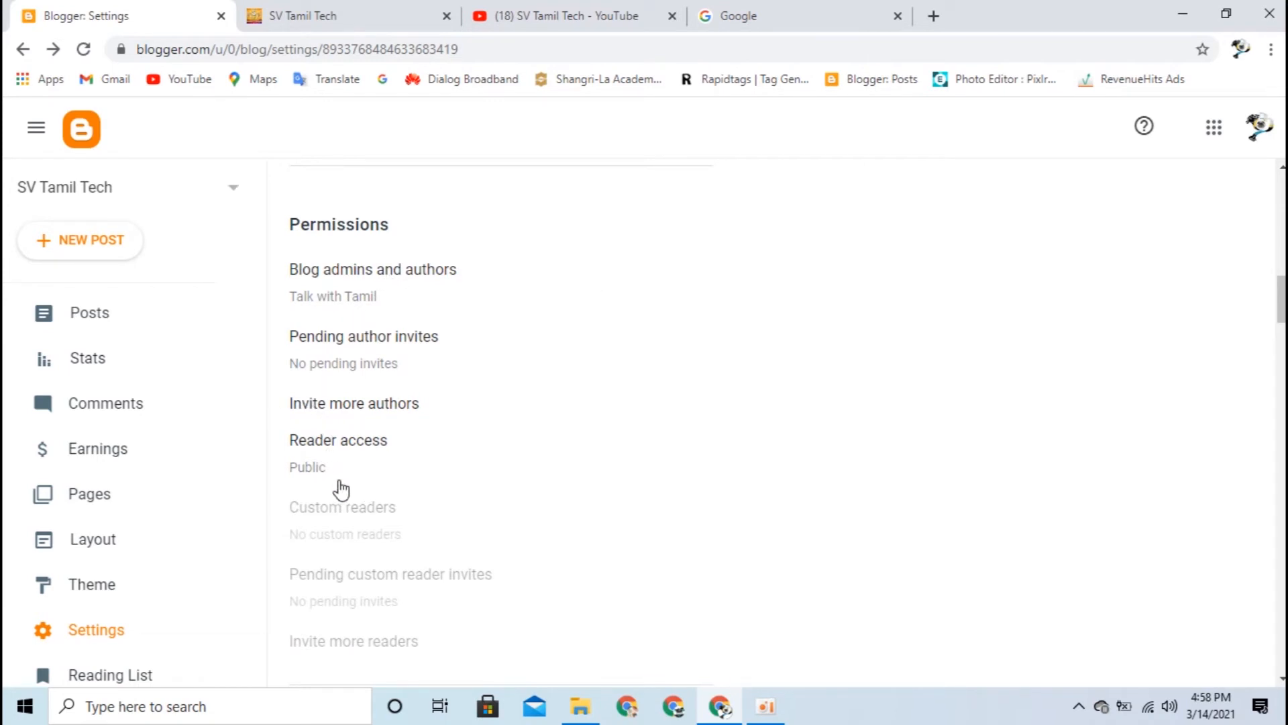
- Compare the maximum posts setting in the Posts section with the posts on the live blog's main page, and return to the settings
scroll(345, 469, down, 5)
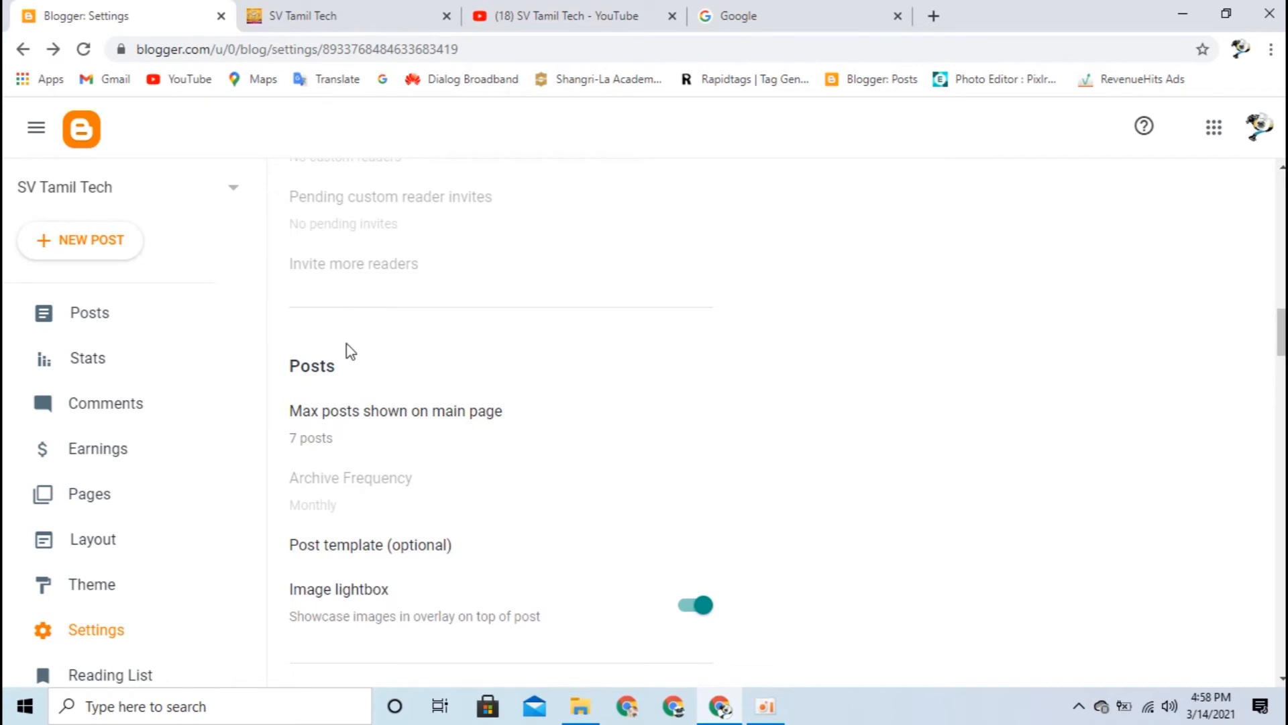
scroll(463, 354, down, 1)
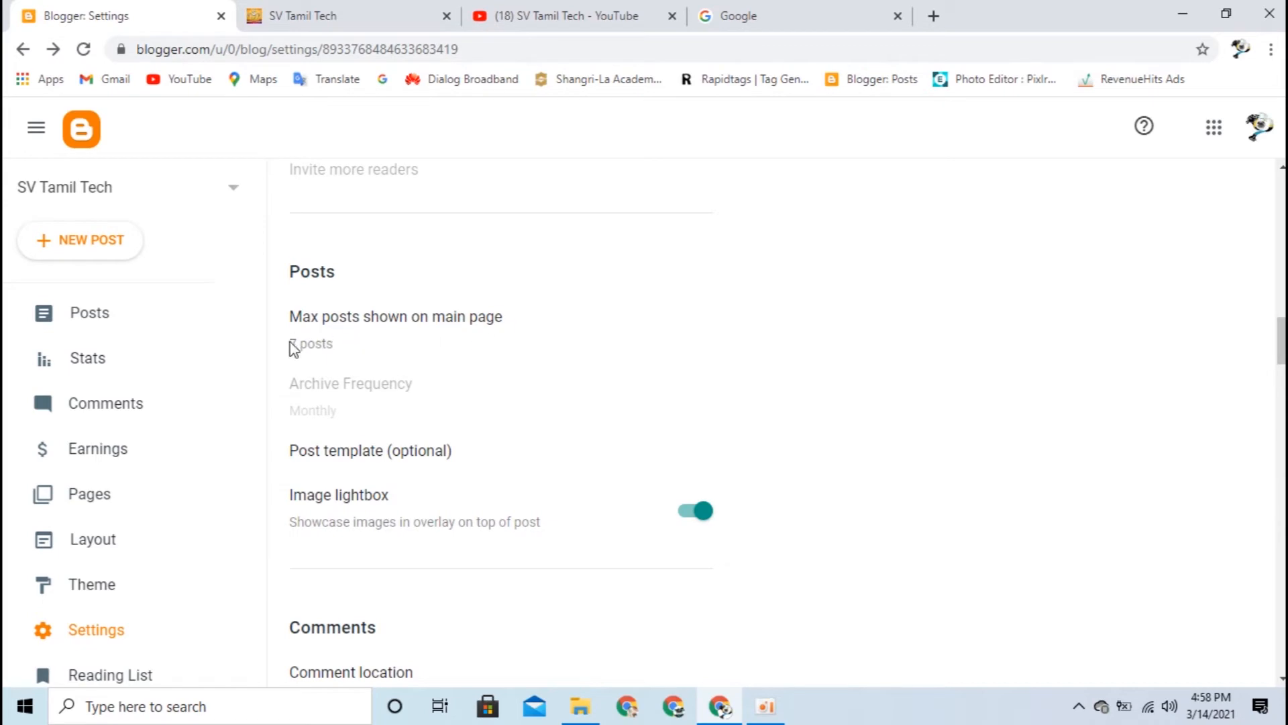
click(362, 14)
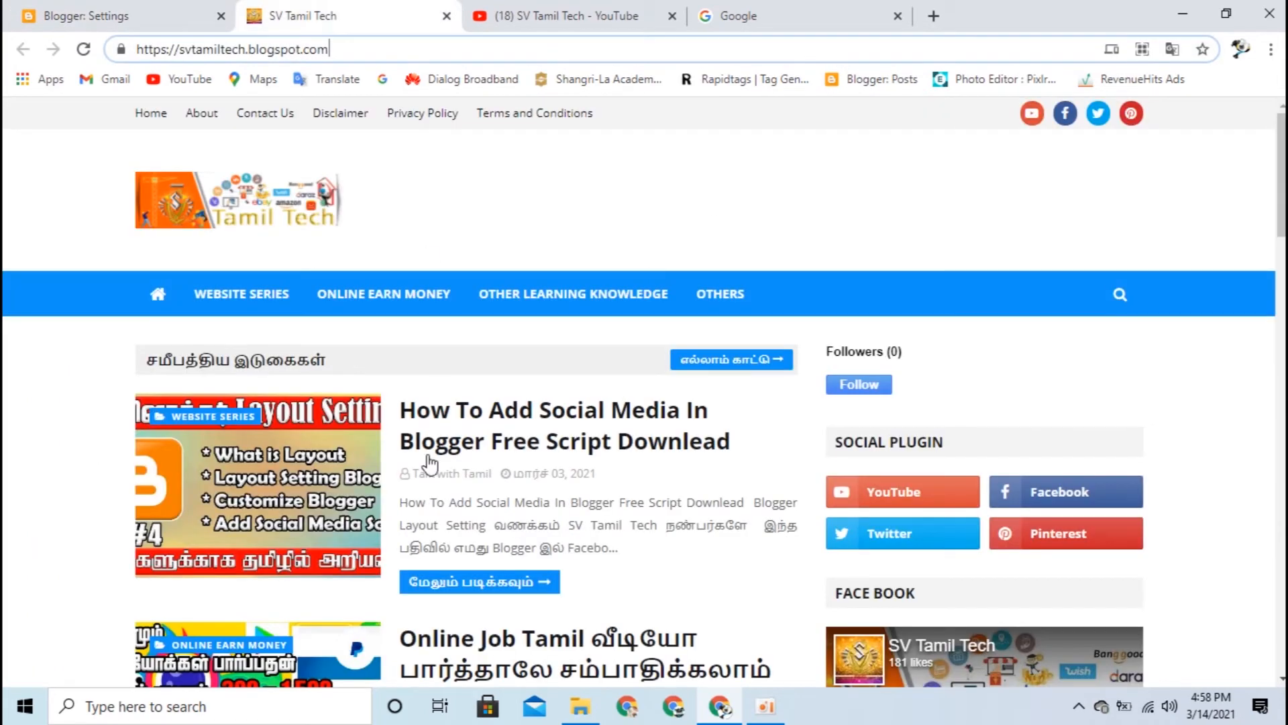
scroll(388, 446, down, 2)
scroll(388, 447, down, 20)
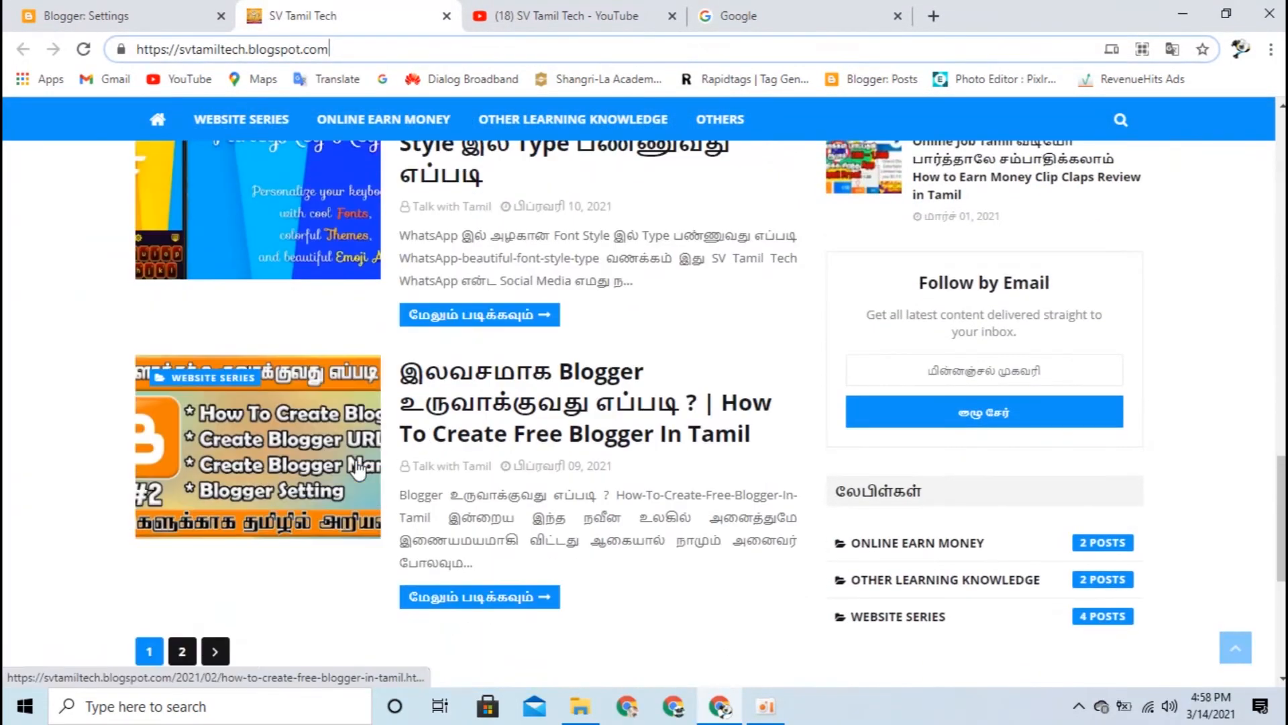
scroll(356, 468, up, 20)
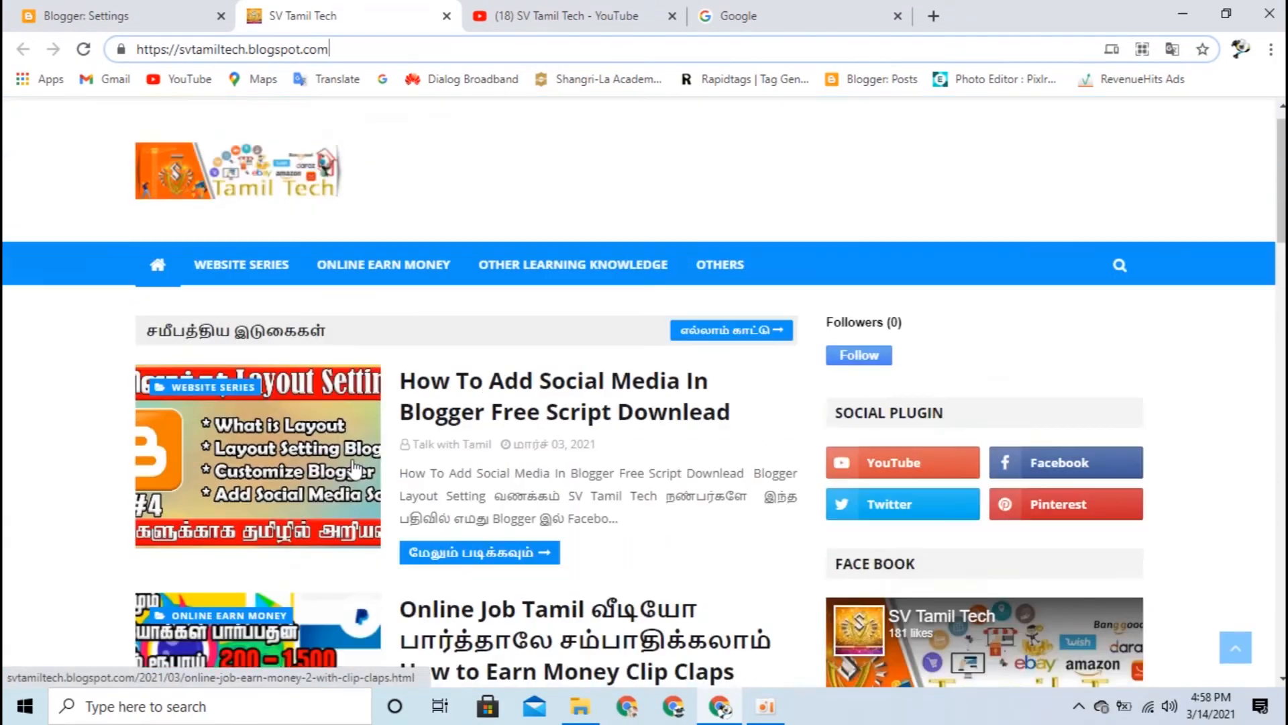
scroll(356, 468, down, 20)
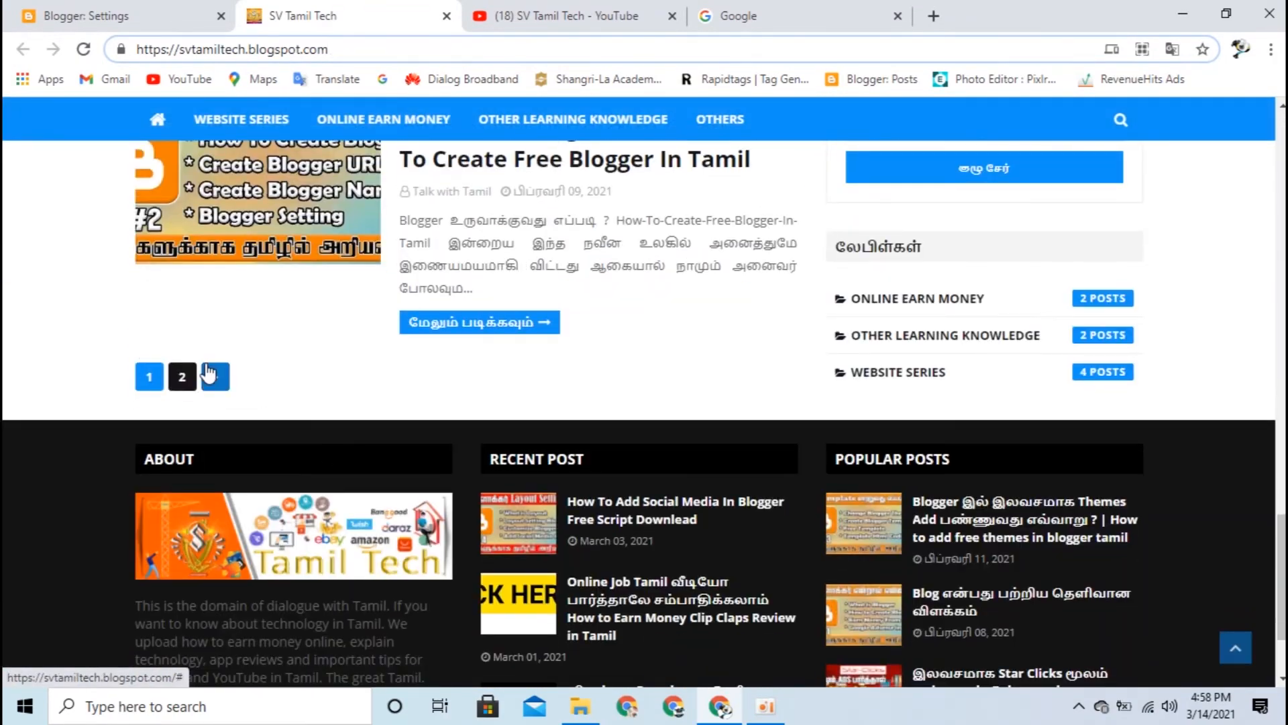
click(107, 15)
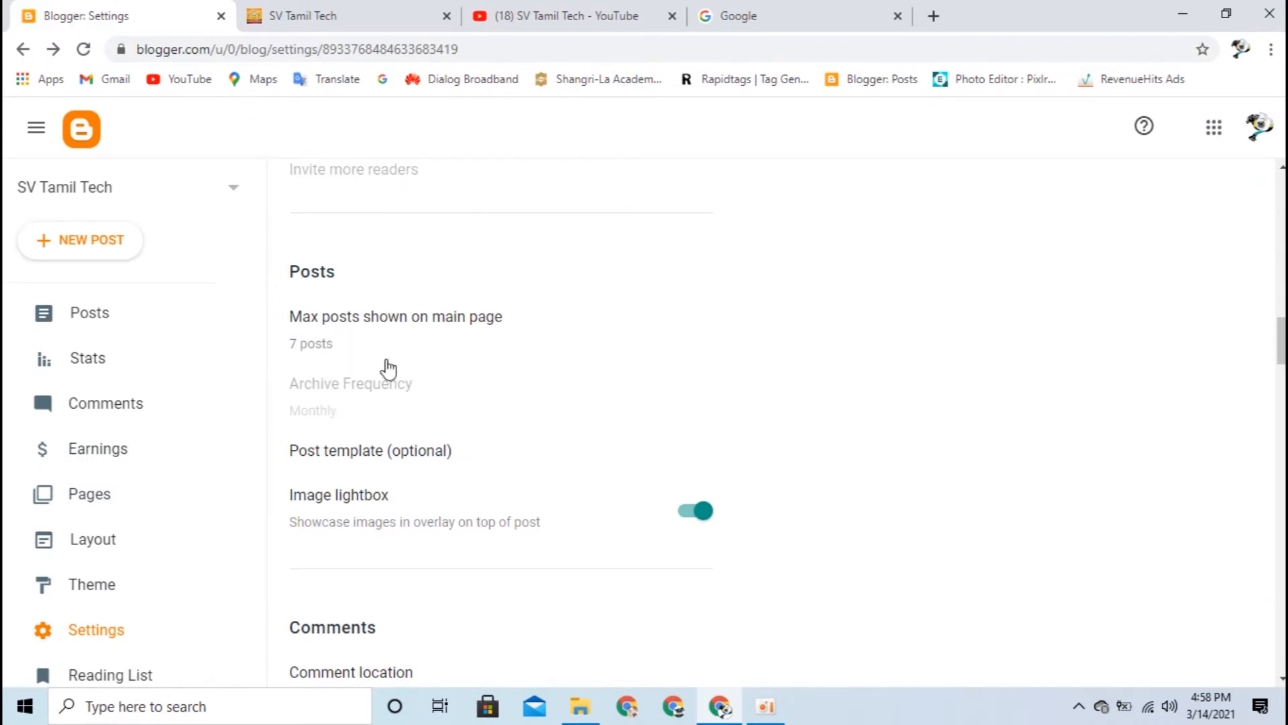
- Examine the image lightbox option and the Comments and Email sections of the blog settings
scroll(455, 336, down, 3)
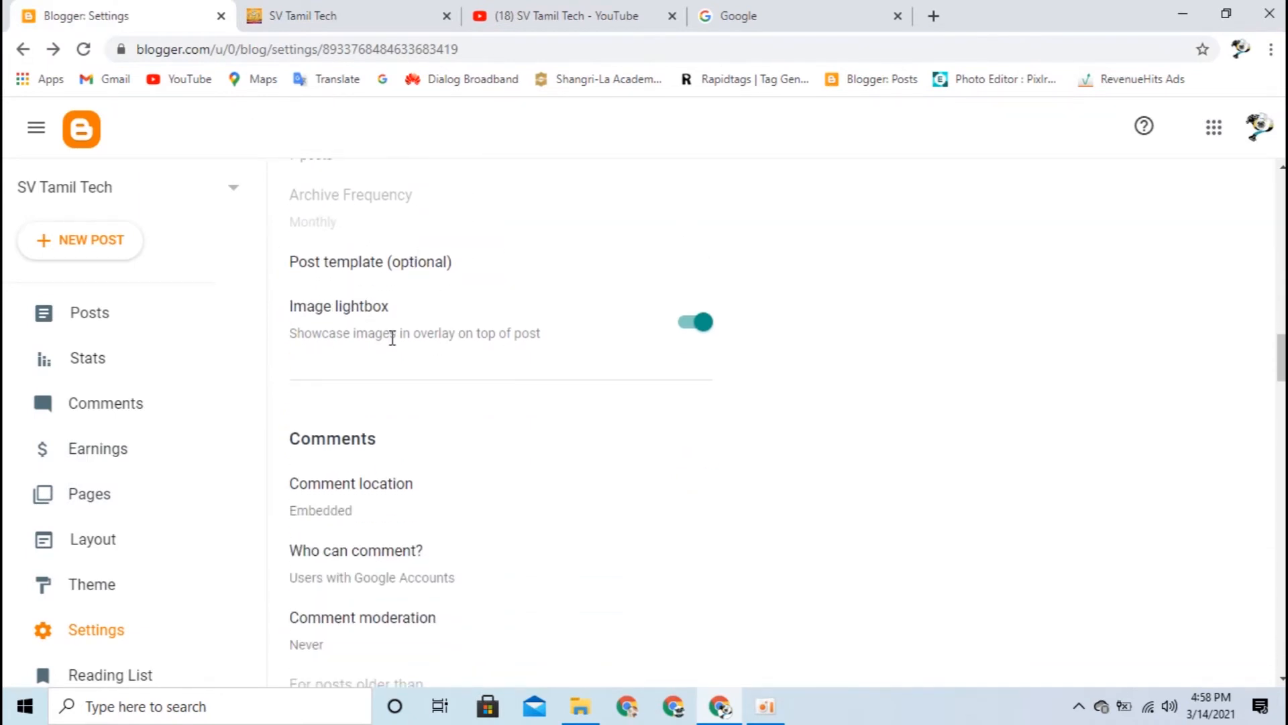
scroll(436, 366, up, 1)
scroll(504, 366, down, 3)
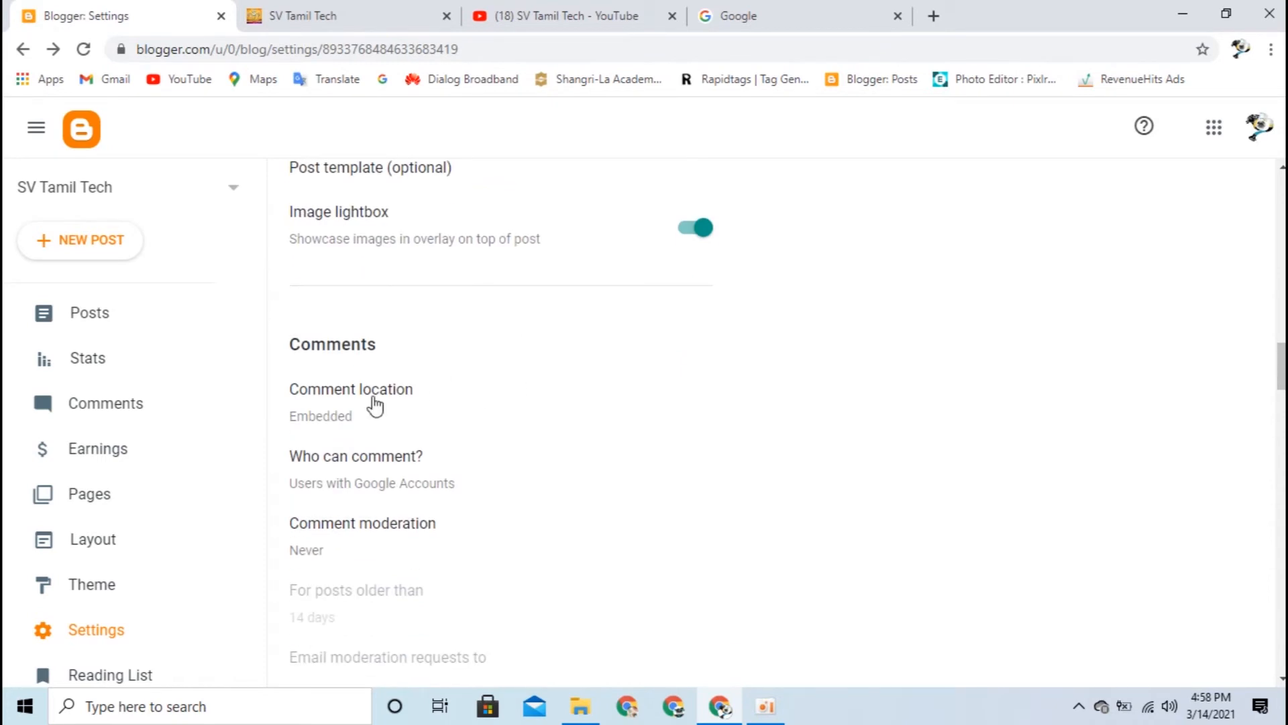
scroll(402, 375, down, 3)
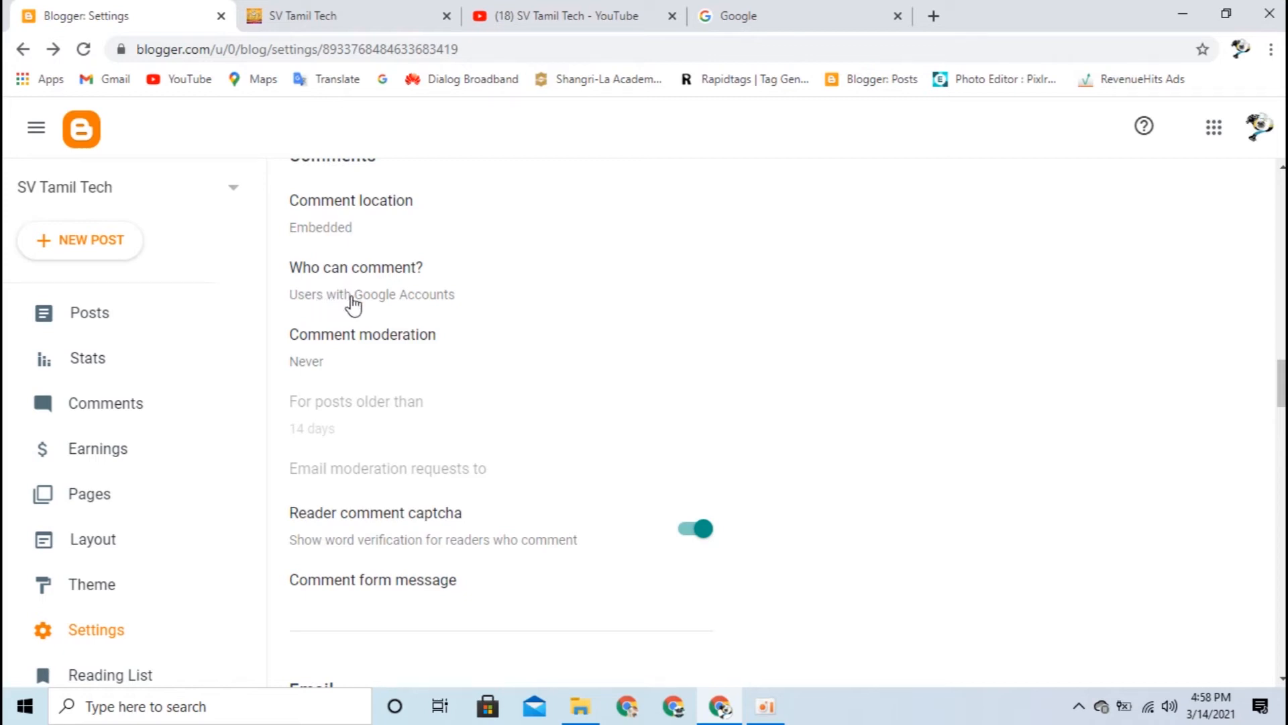
scroll(419, 317, down, 3)
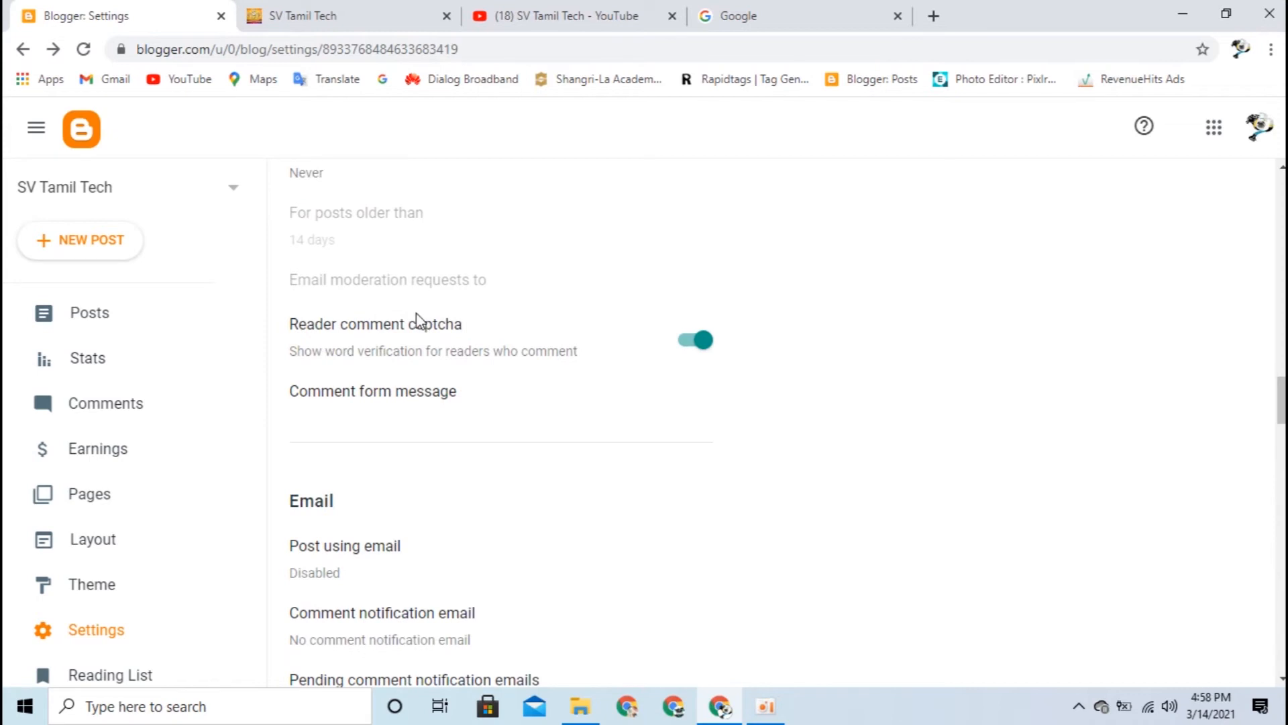
scroll(391, 256, down, 1)
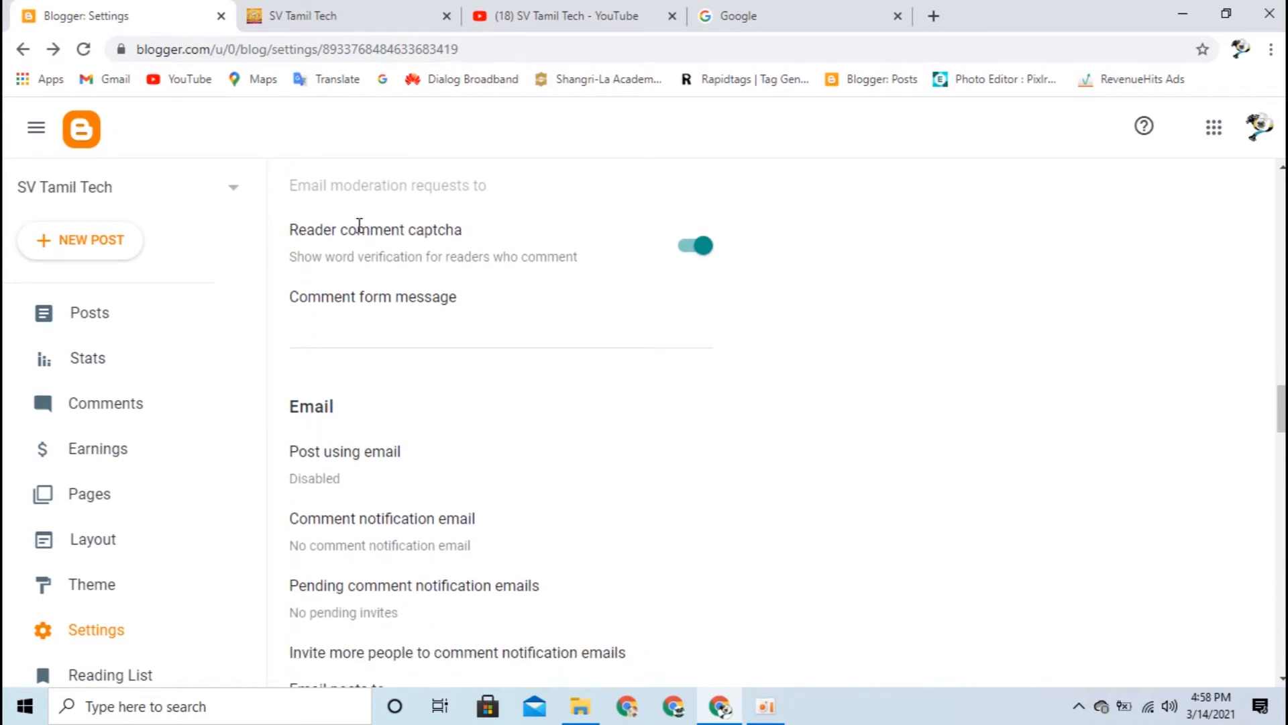
scroll(501, 322, down, 1)
scroll(497, 325, down, 1)
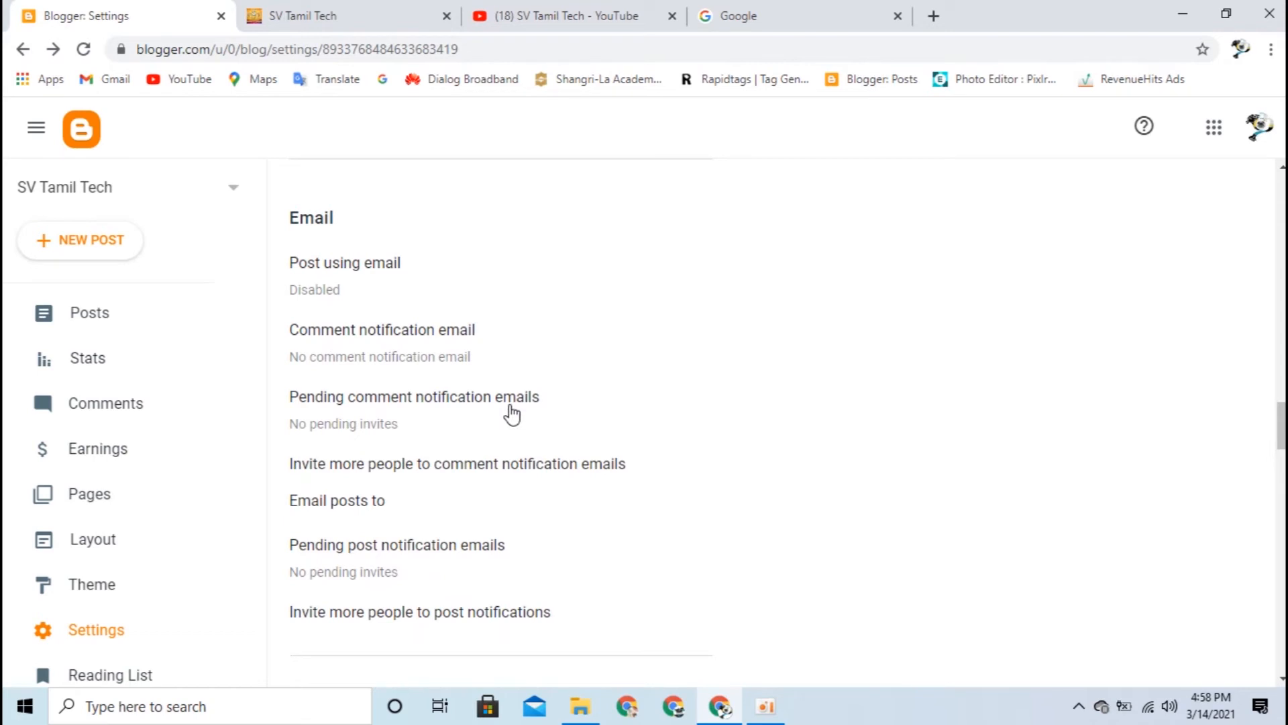
scroll(512, 414, down, 2)
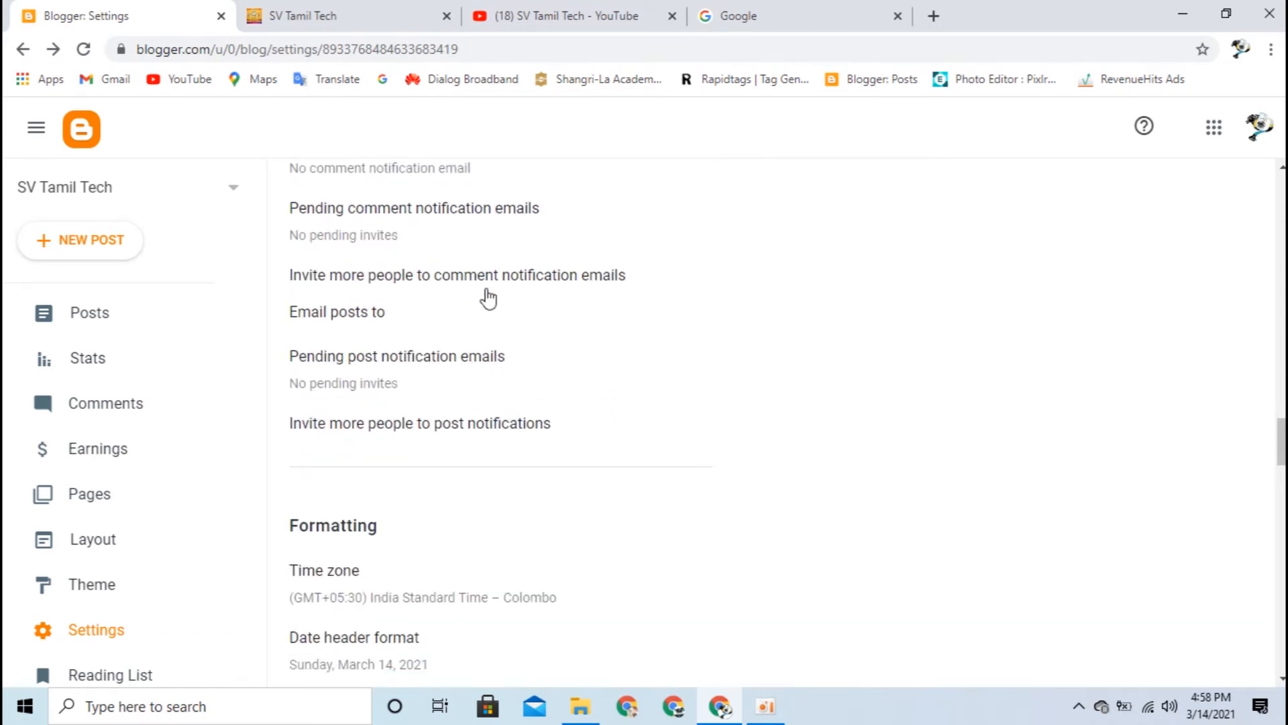
- View the available time zones under Formatting, close the list without saving, and review the date and timestamp formats
scroll(634, 353, down, 2)
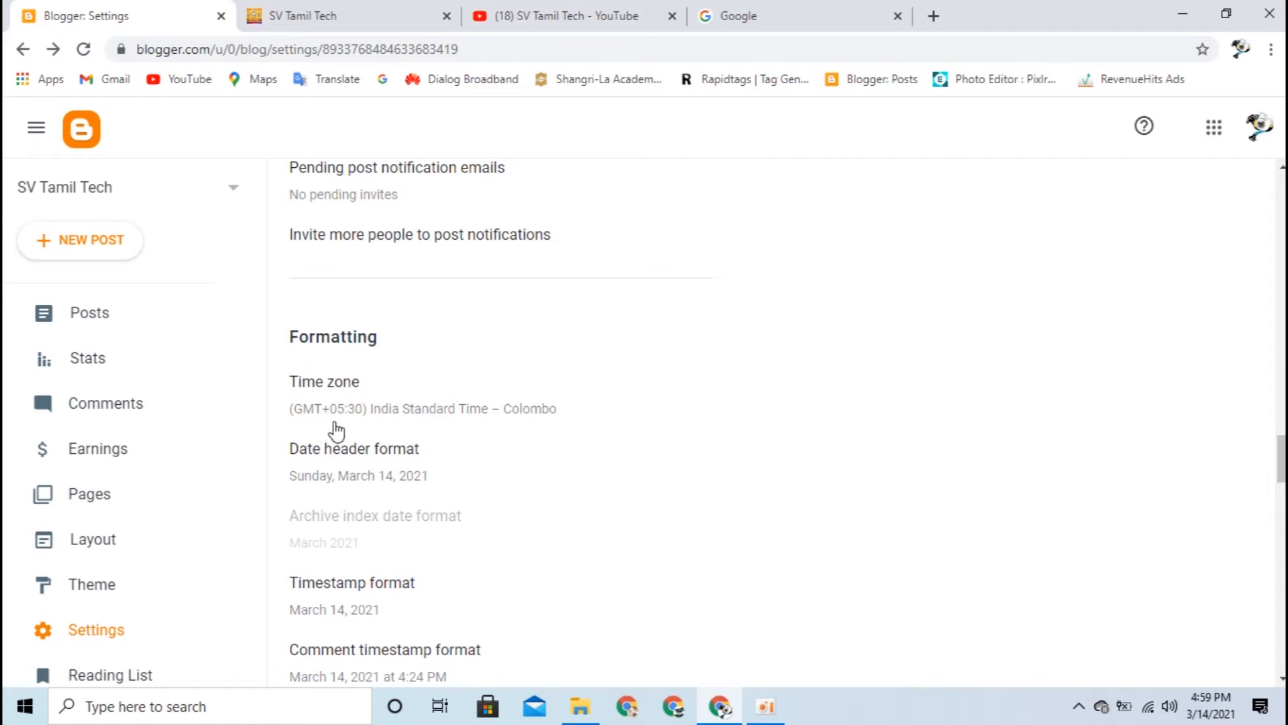
click(409, 421)
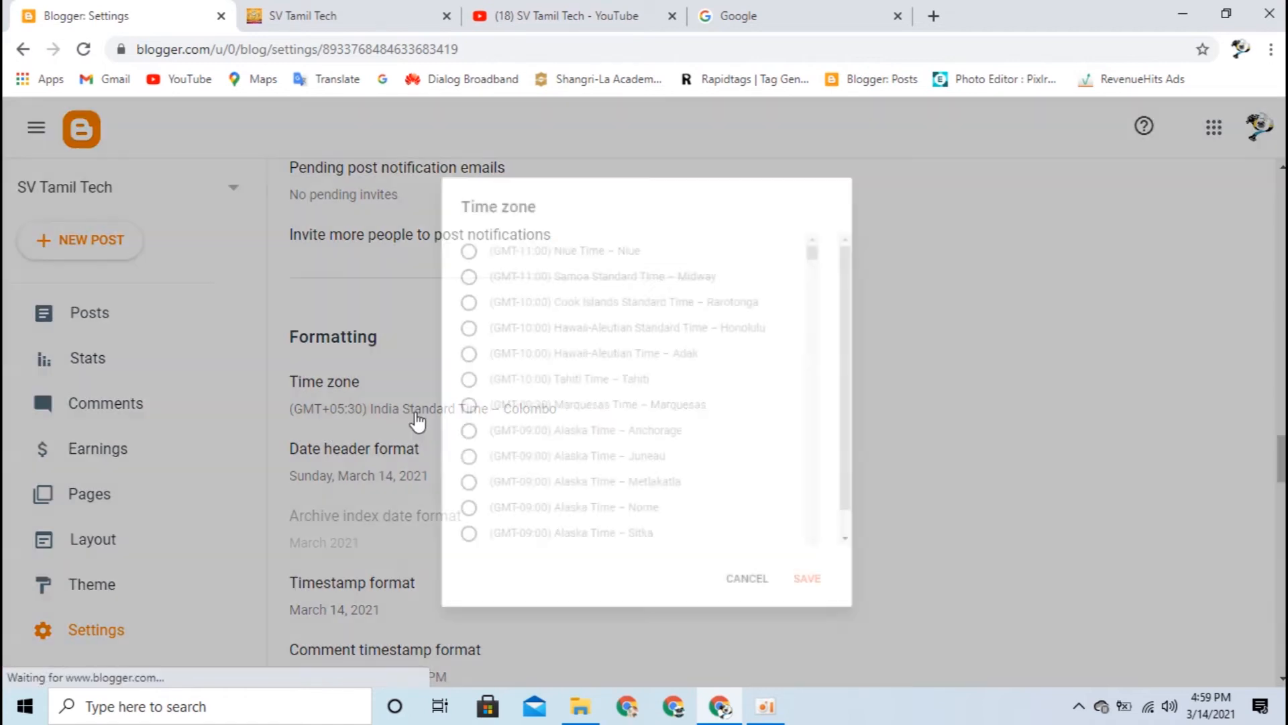
key(Escape)
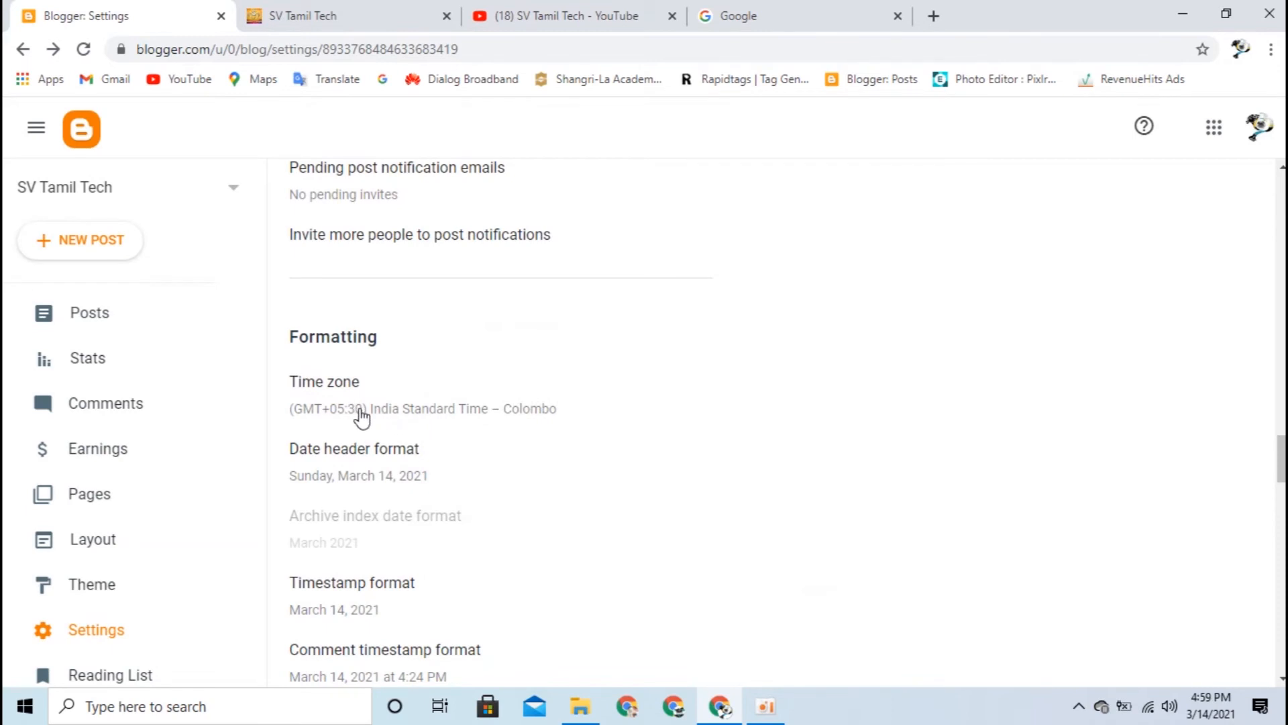
scroll(388, 408, down, 2)
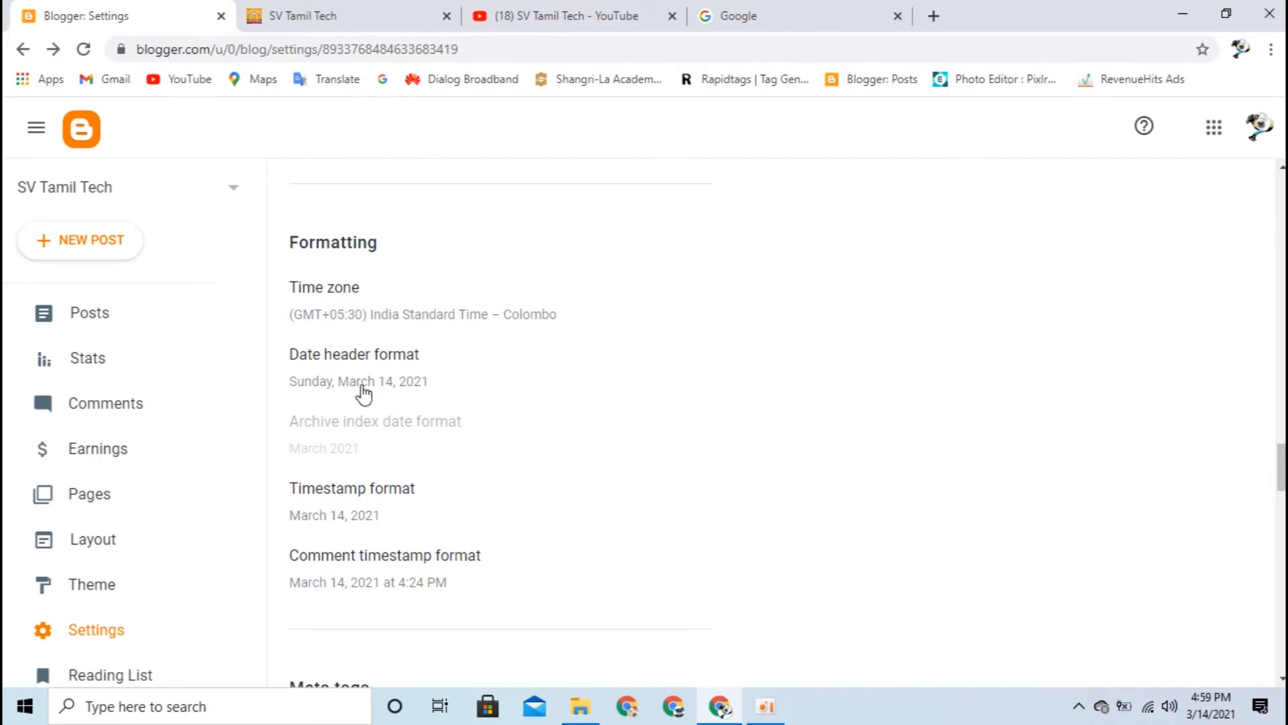
scroll(403, 436, down, 3)
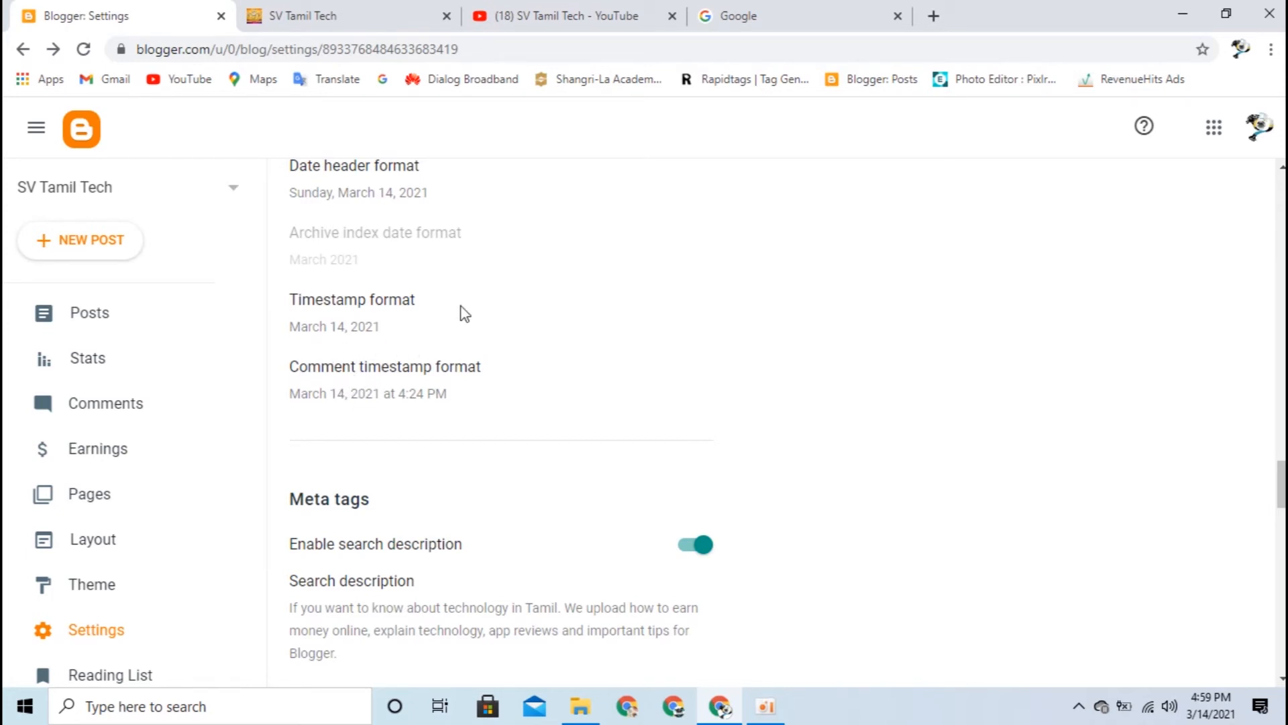
- Open the blog's search description under Meta tags and close it without saving
scroll(496, 345, down, 3)
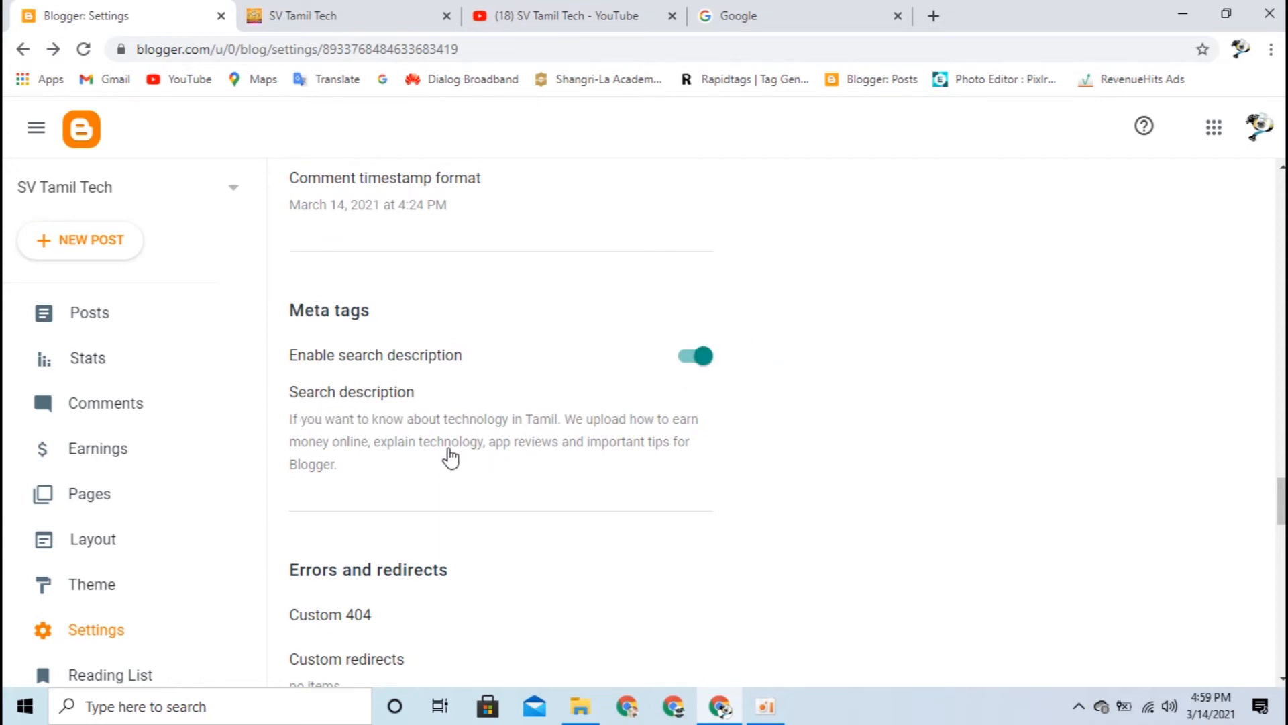
click(409, 439)
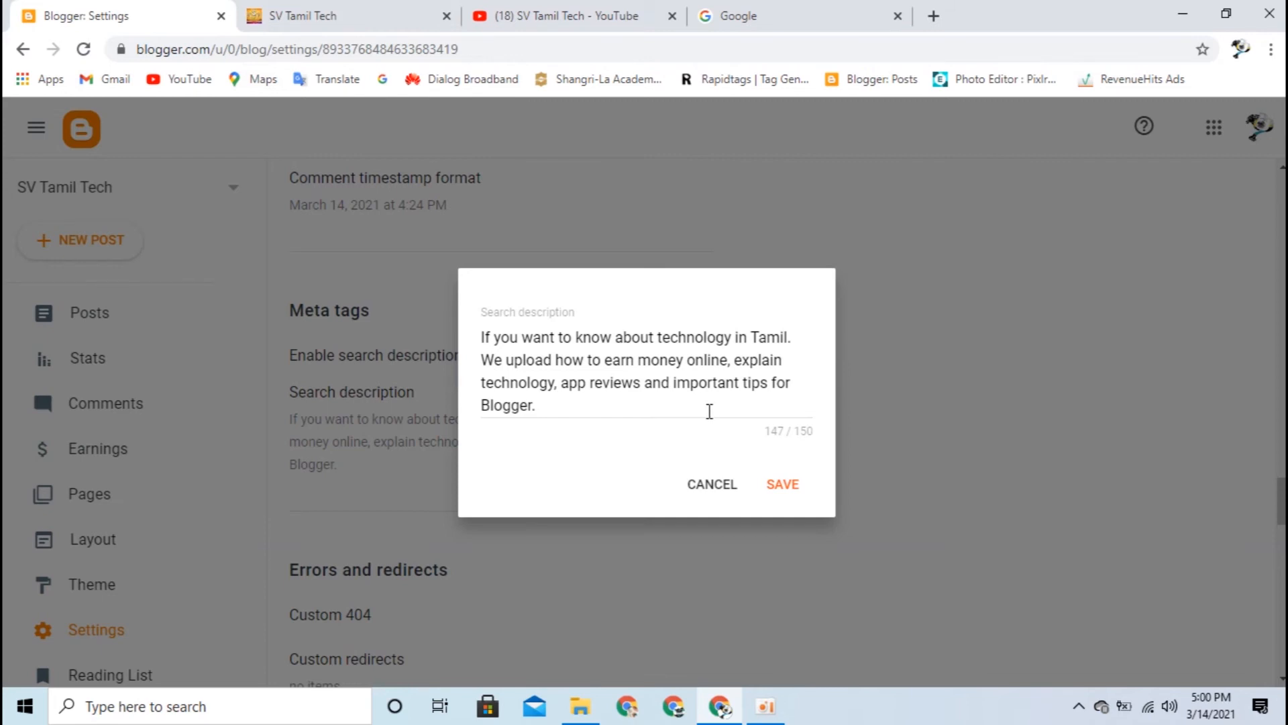
click(713, 495)
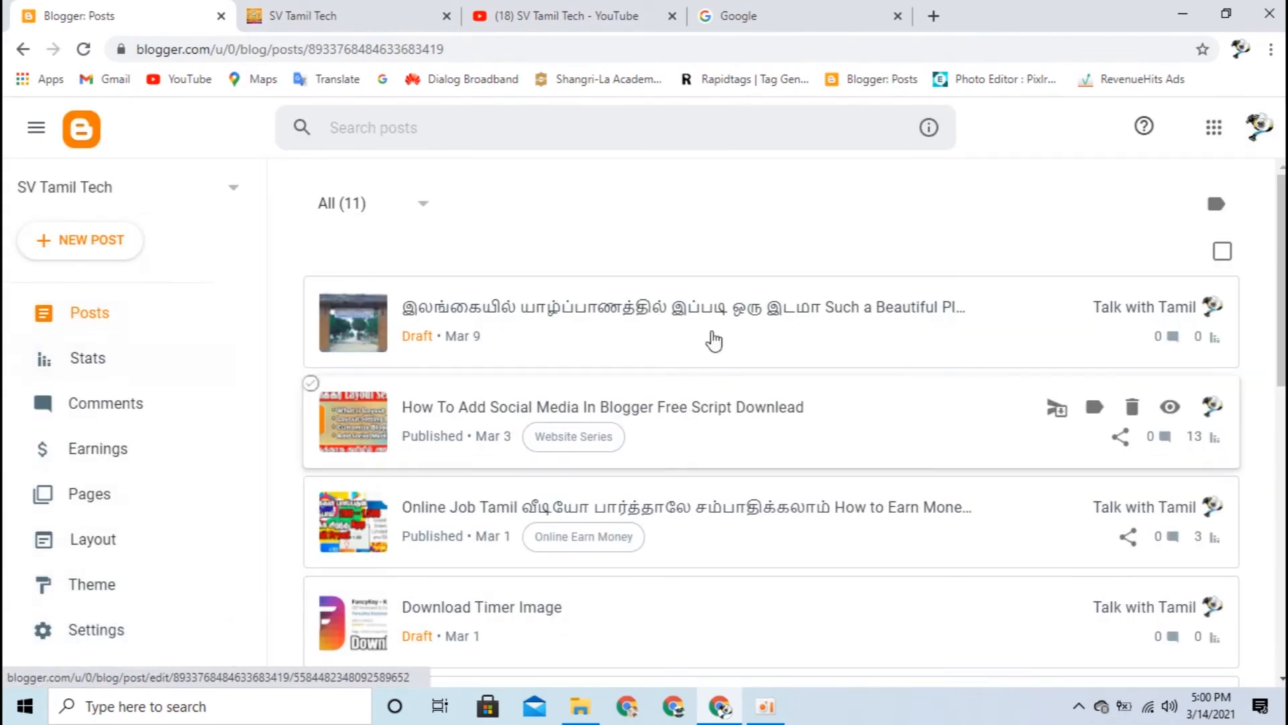
- Open the Mar 9 draft post to look at its Search Description option, and return to the blog settings
click(722, 339)
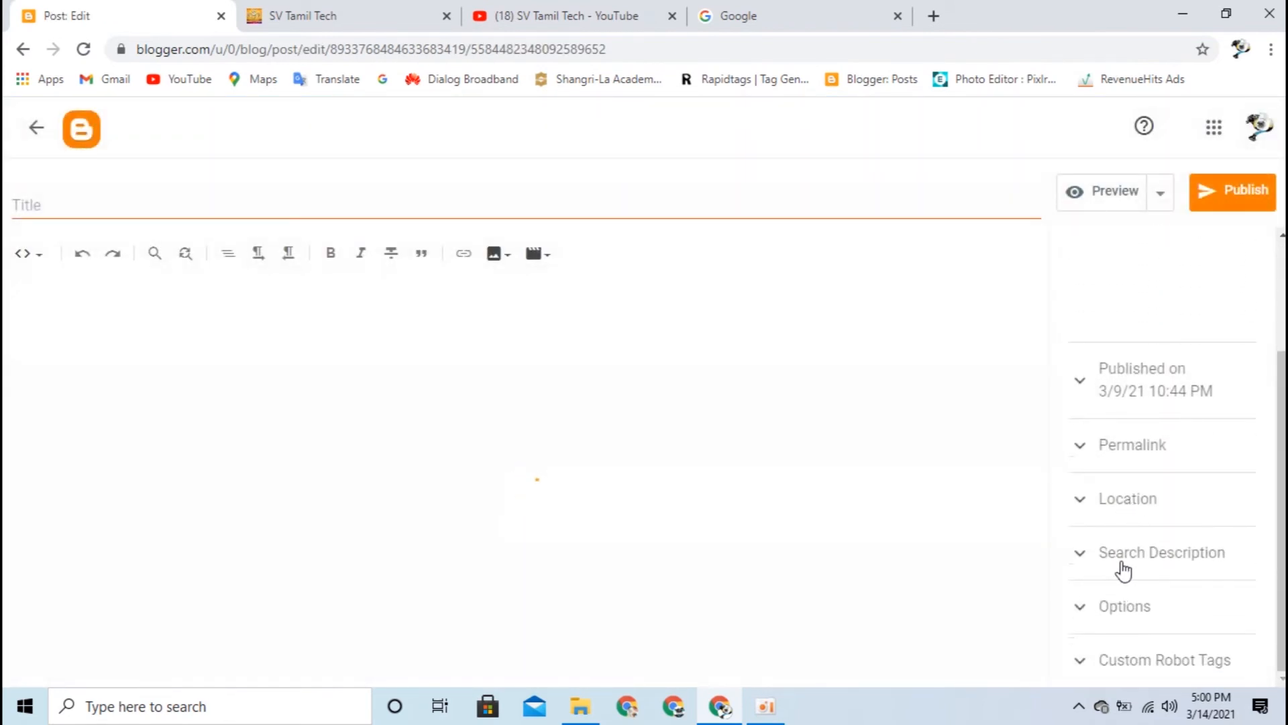
click(35, 127)
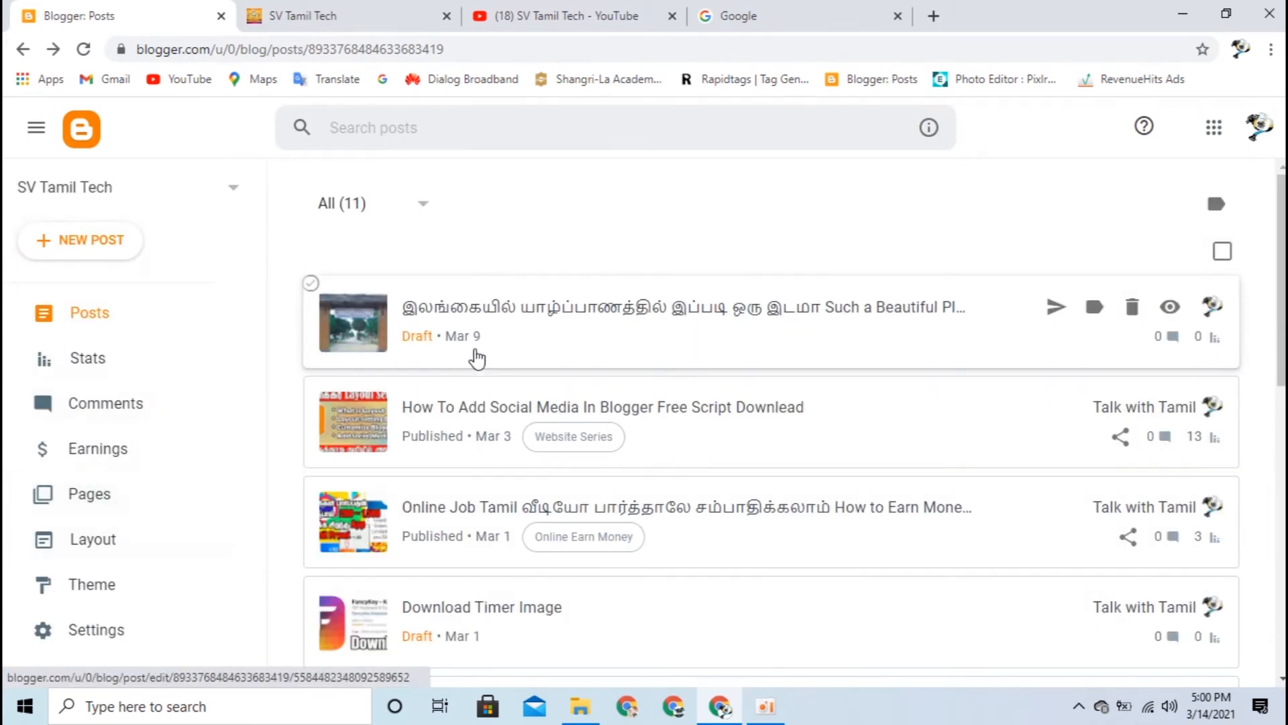
click(97, 638)
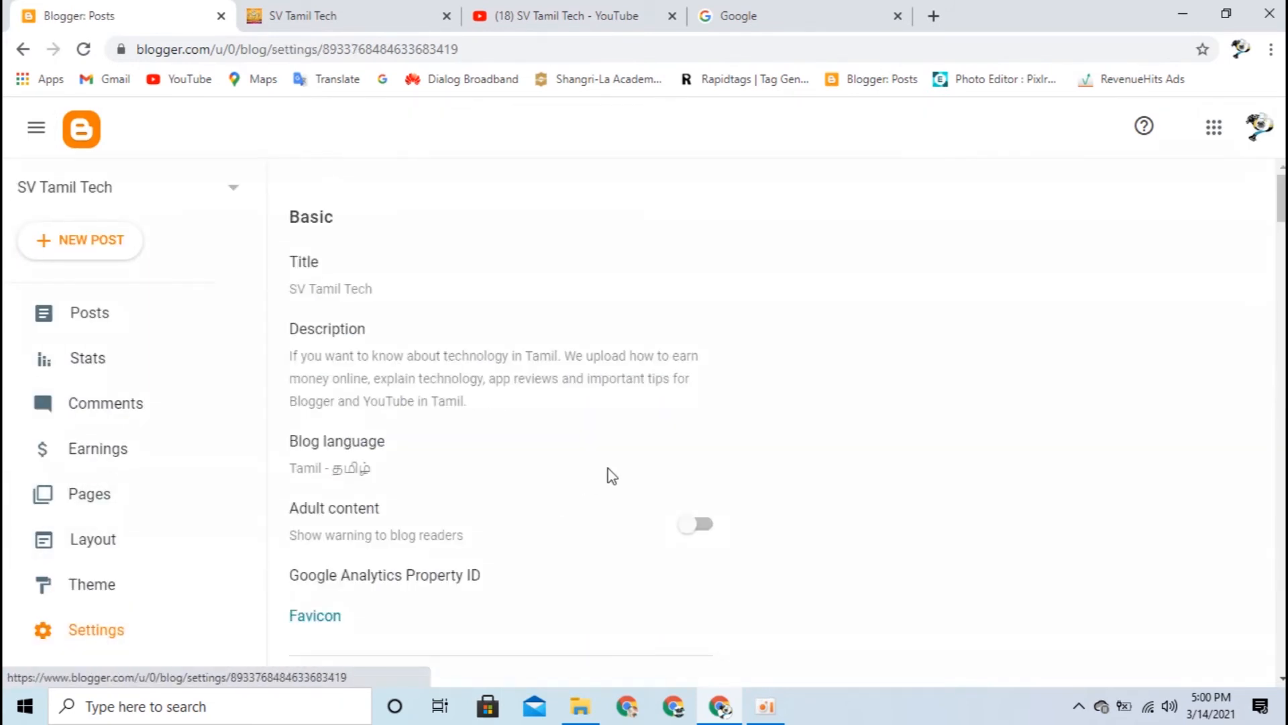
- Examine the Errors and redirects and the Crawlers and indexing sections of the blog settings
scroll(610, 473, down, 15)
scroll(624, 475, down, 10)
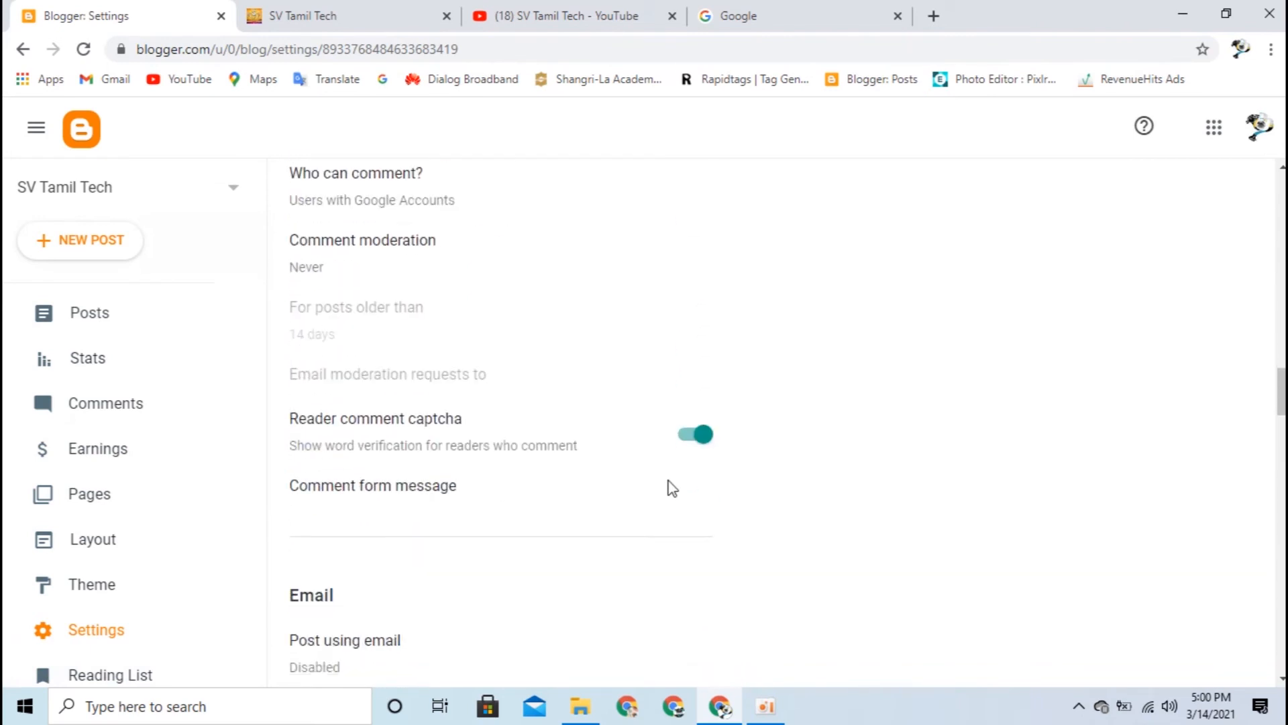
scroll(672, 487, down, 15)
scroll(668, 487, down, 3)
scroll(668, 483, down, 3)
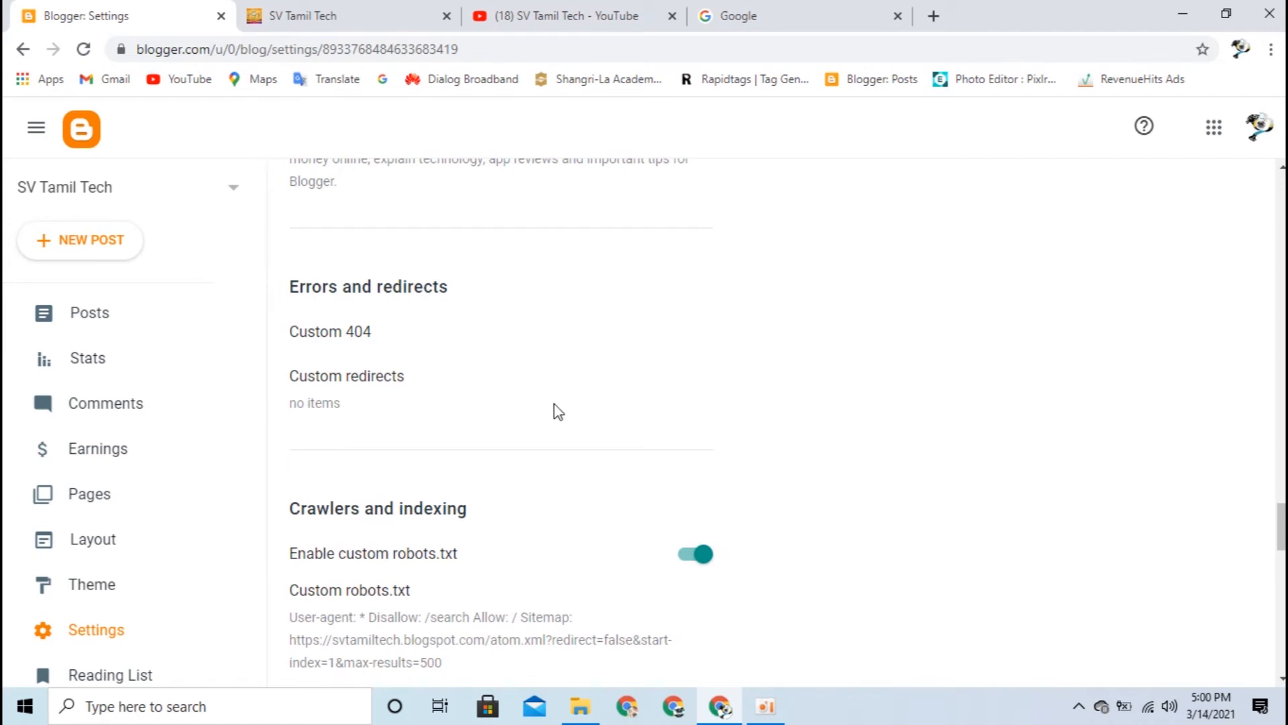
scroll(396, 294, down, 3)
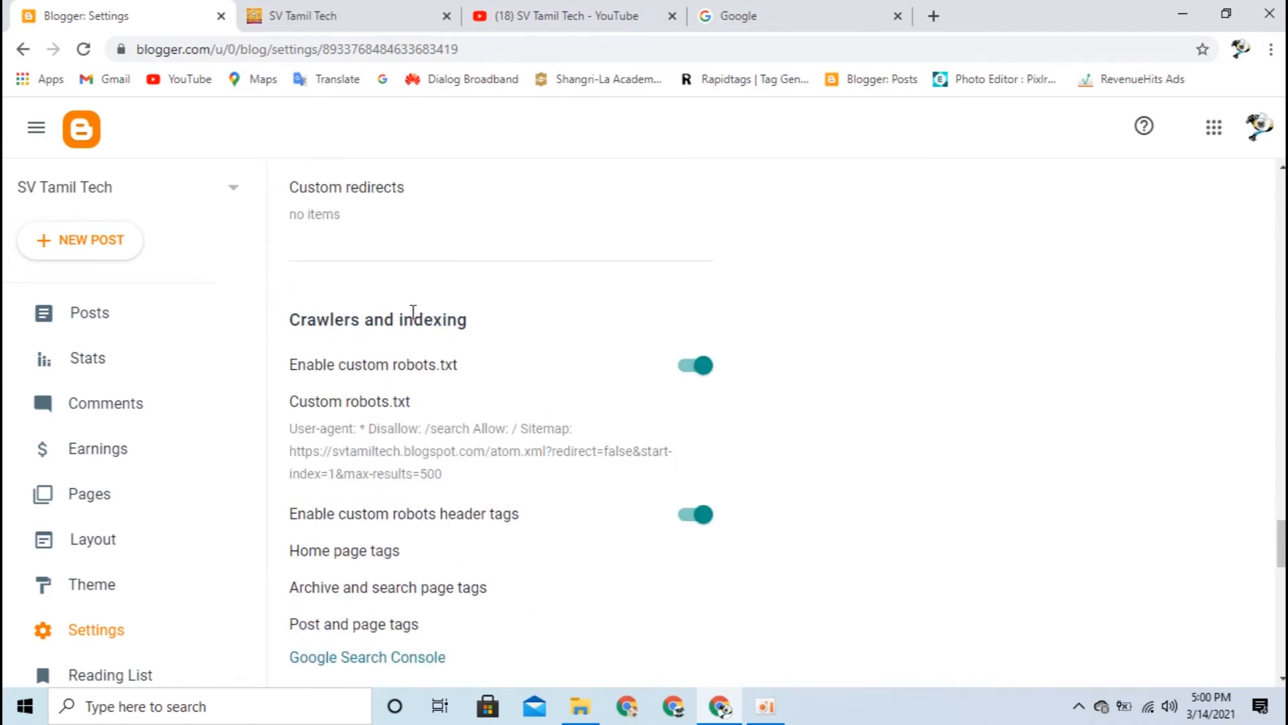
scroll(435, 315, down, 2)
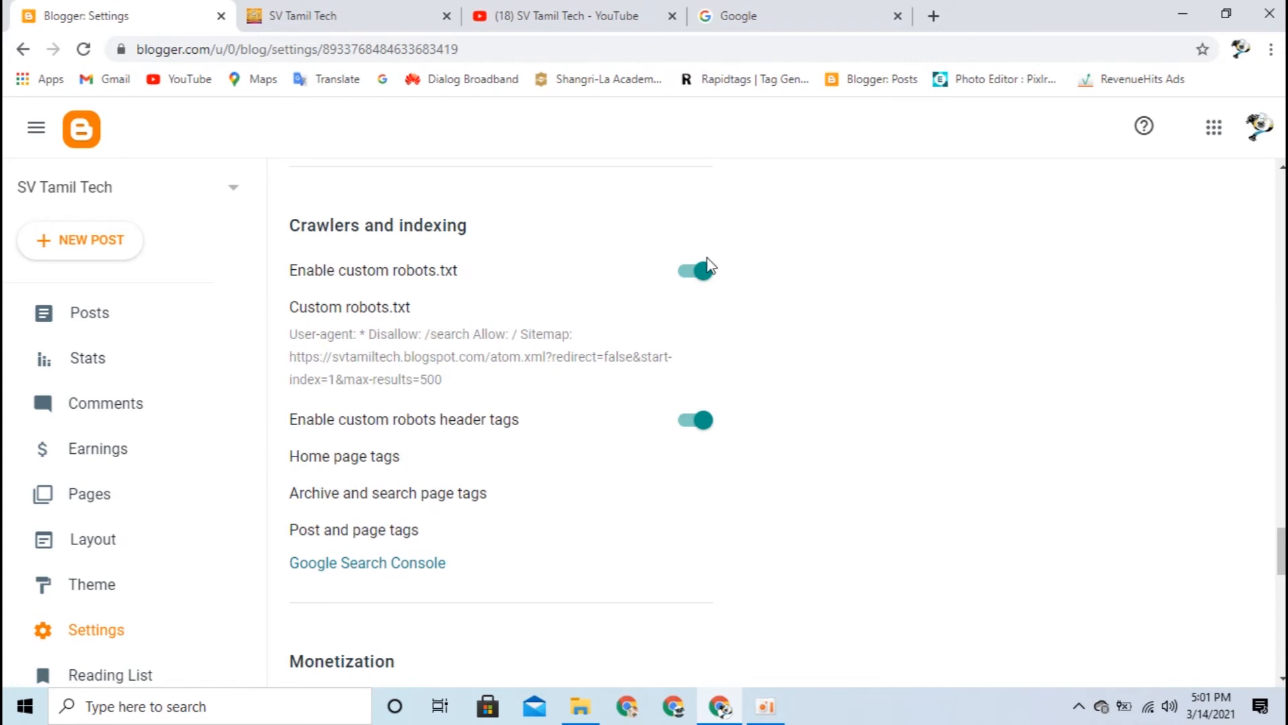
- Review the Monetization, Manage Blog, Site feed and General sections of the blog settings
scroll(599, 477, down, 5)
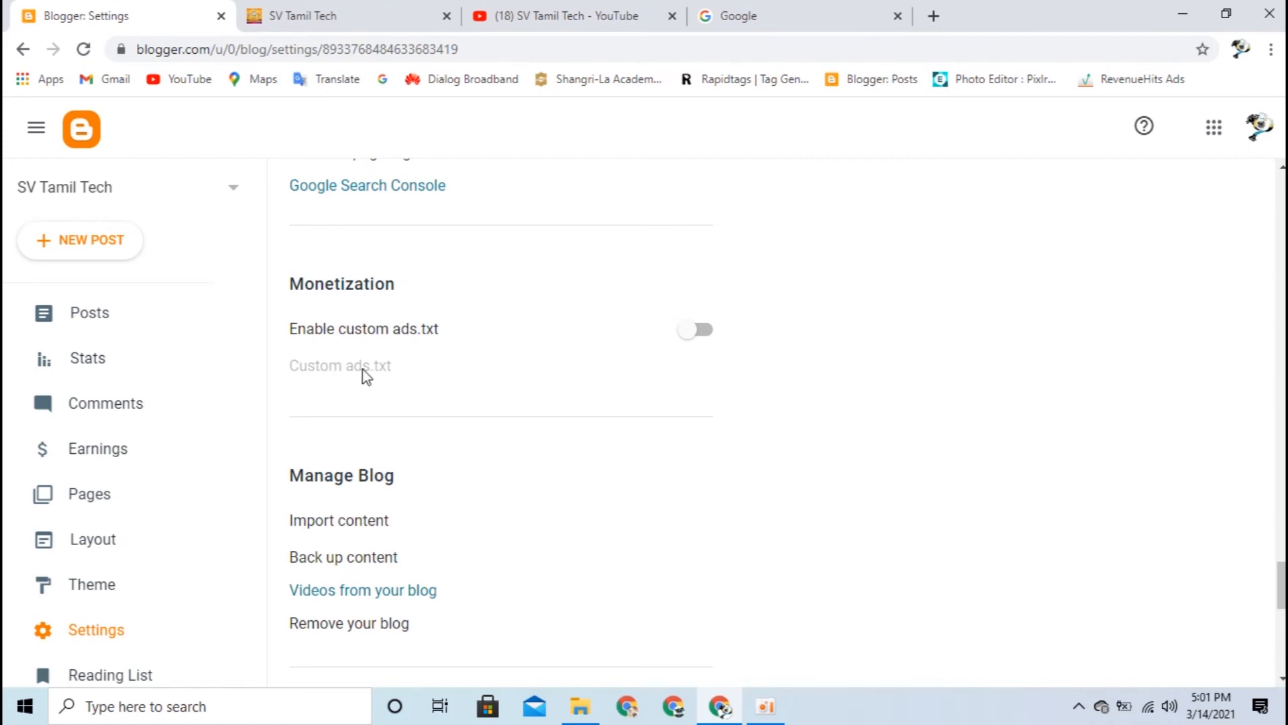
scroll(406, 405, down, 3)
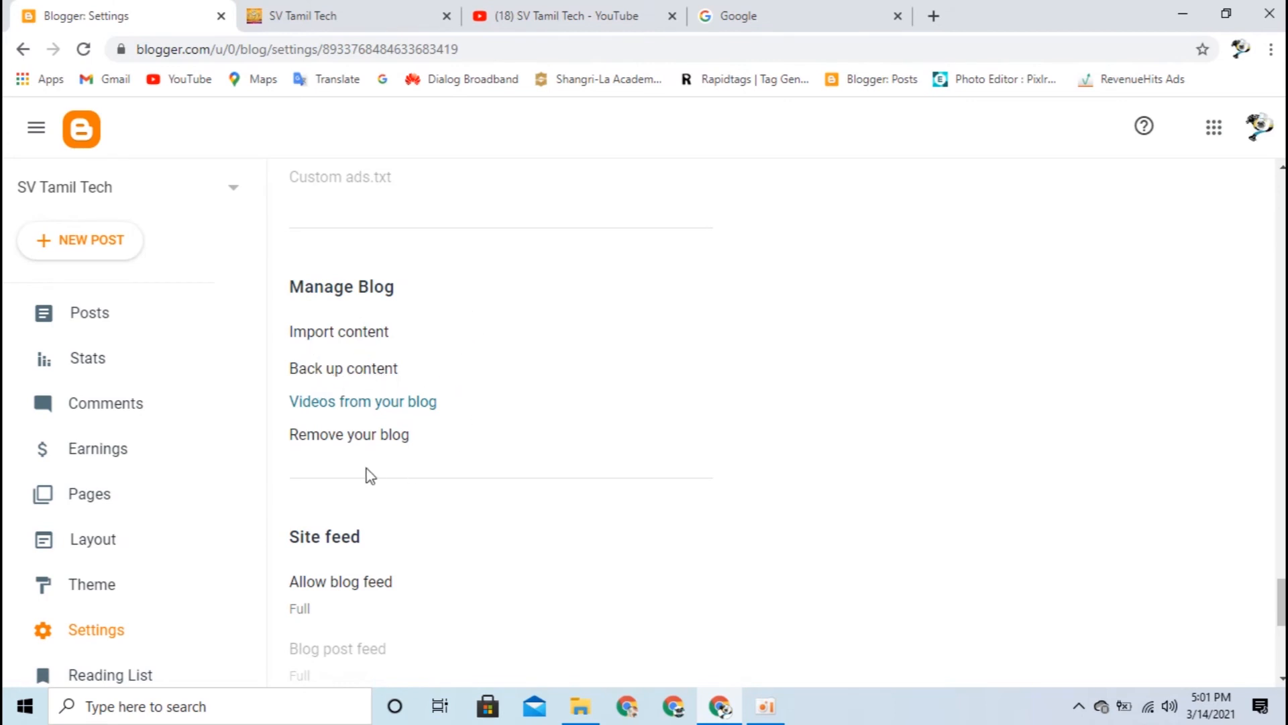
scroll(424, 456, down, 7)
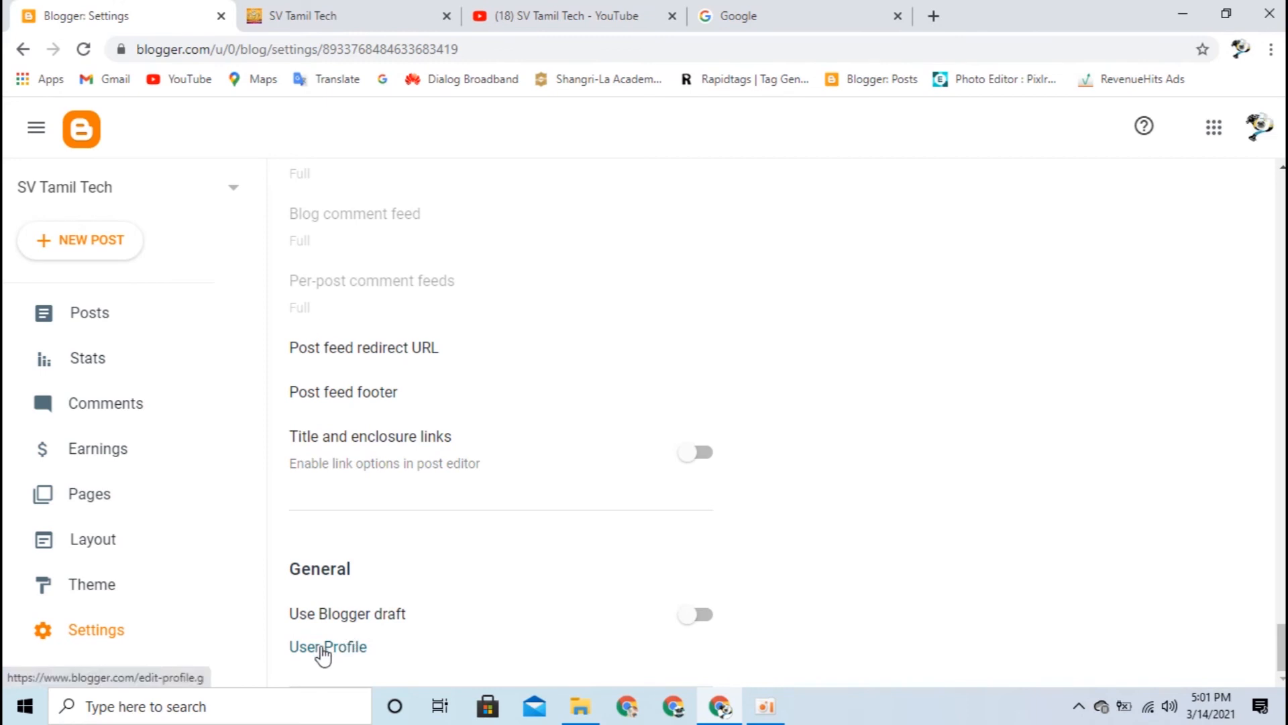
- Switch to the live SV Tamil Tech blog, look over its posts and sidebar widgets, and return to the blog settings
click(369, 8)
scroll(903, 505, up, 6)
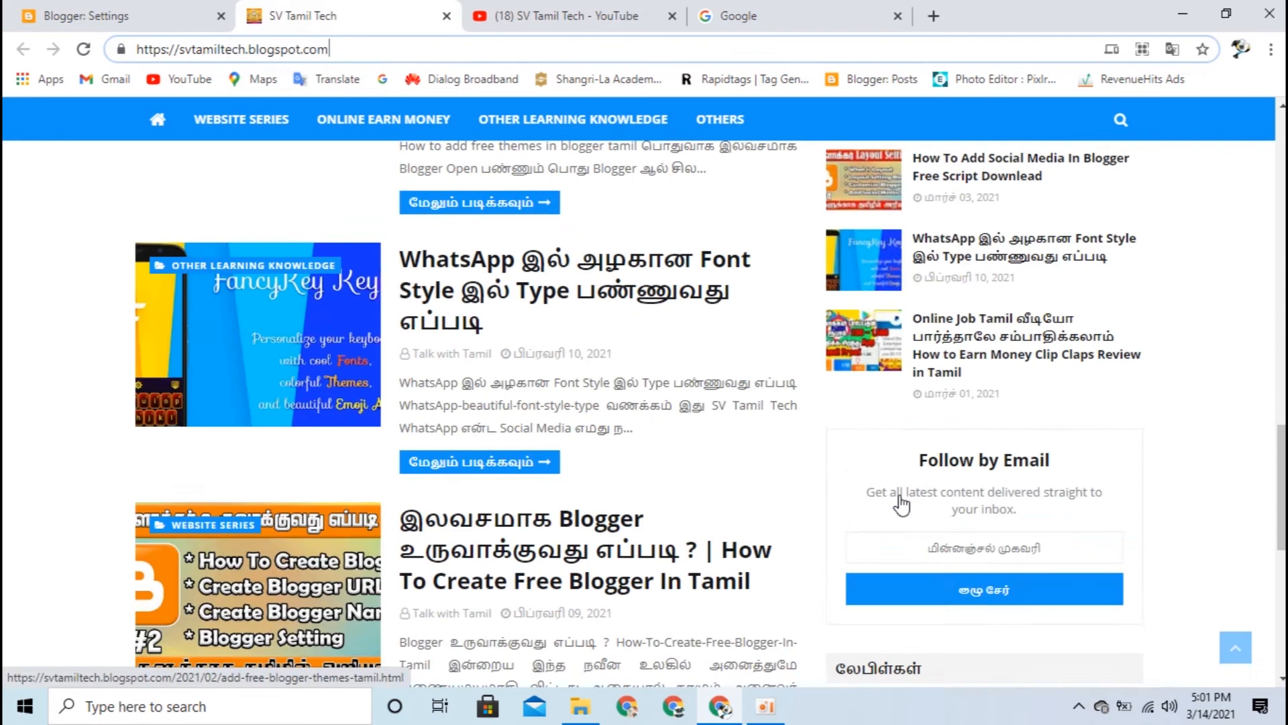
scroll(903, 504, up, 4)
scroll(1180, 433, up, 1)
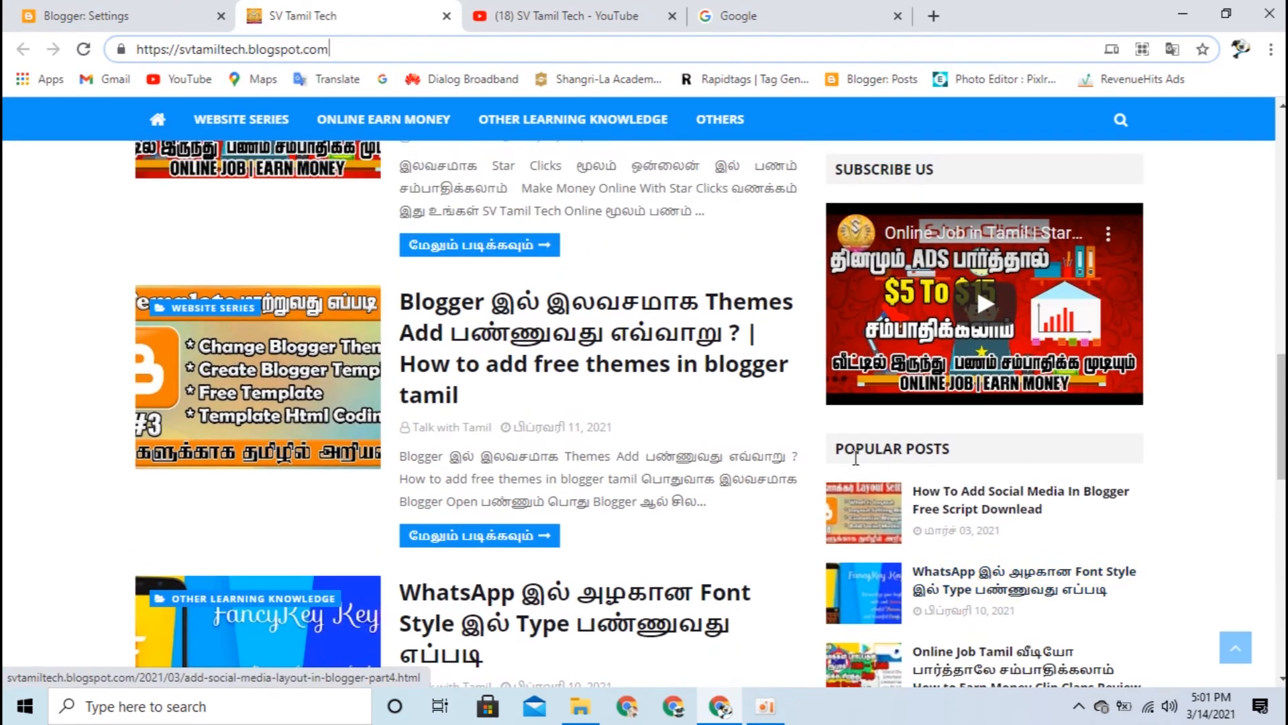
click(114, 14)
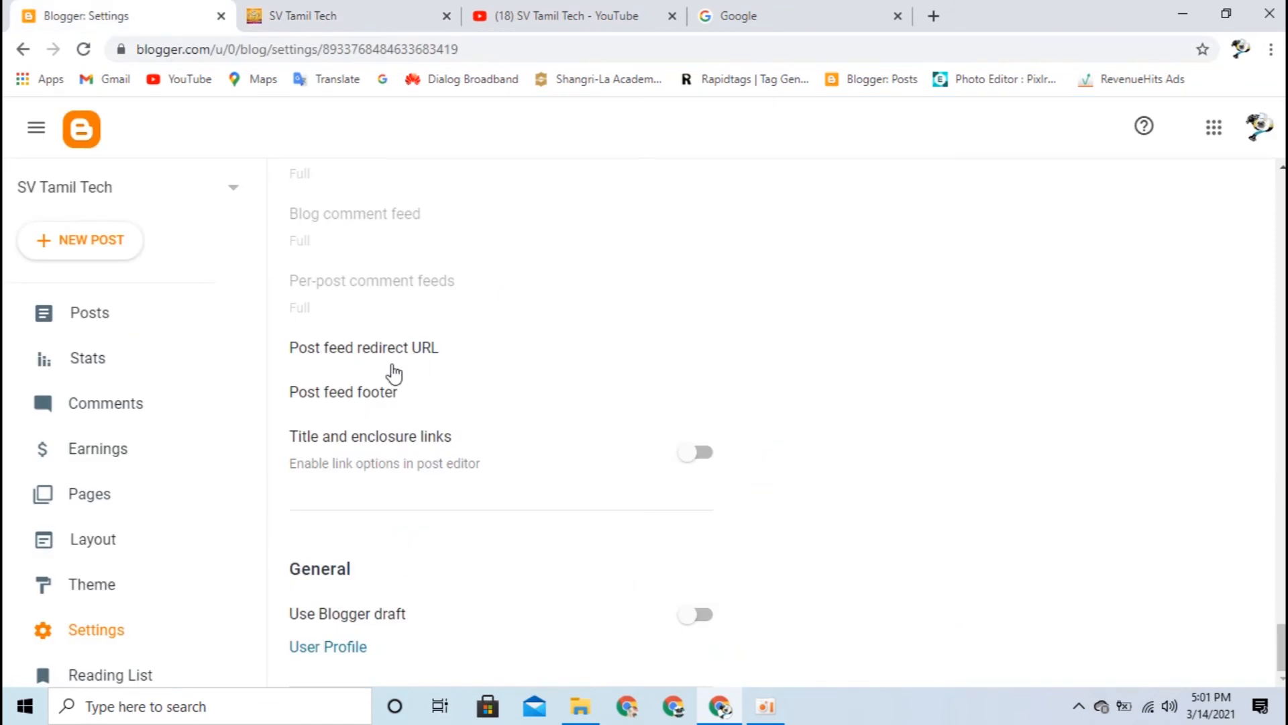
- Review the blog settings again from Site feed and Crawlers and indexing back to the Basic section
scroll(340, 480, up, 10)
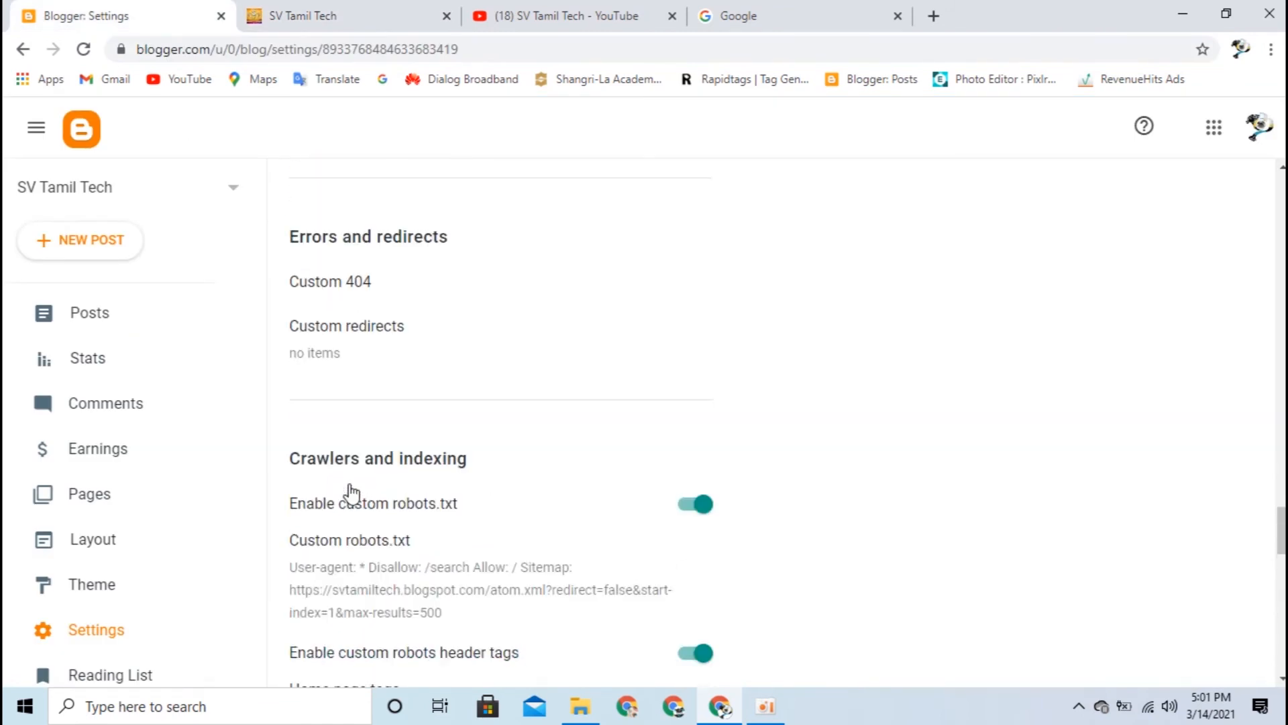
scroll(356, 483, up, 7)
scroll(361, 463, down, 20)
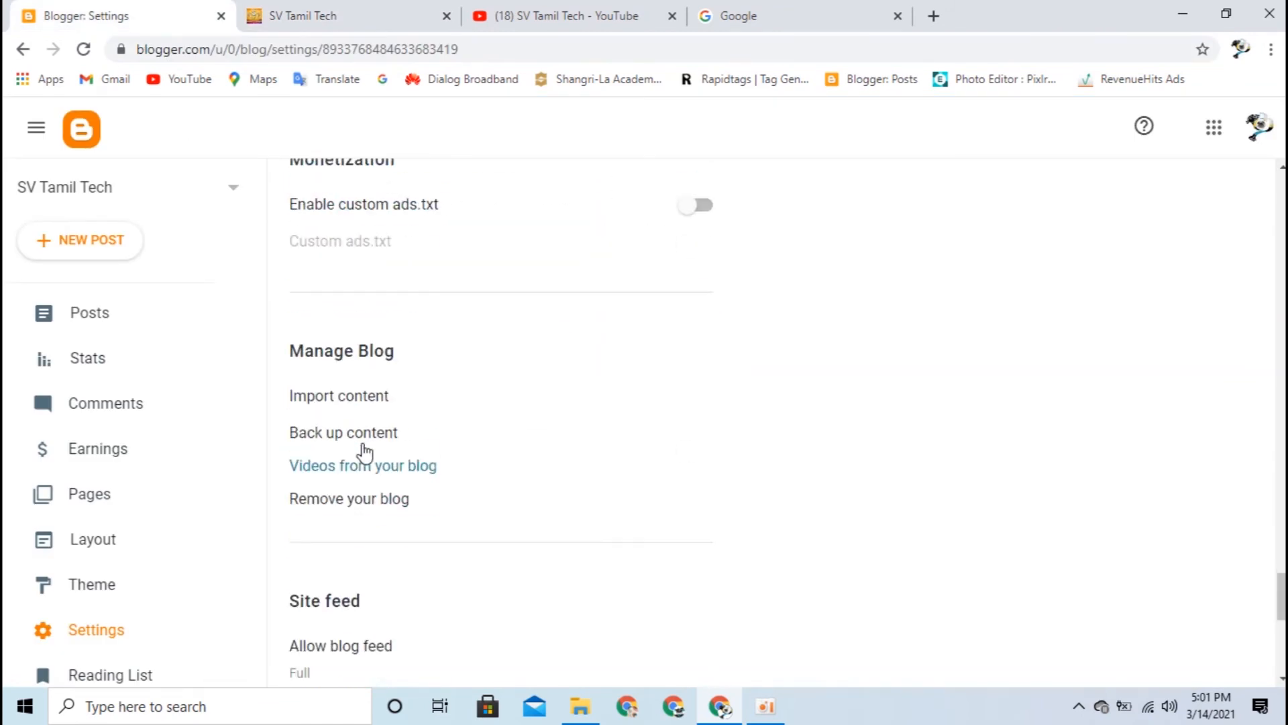
scroll(362, 452, down, 7)
scroll(380, 506, down, 1)
scroll(380, 510, up, 4)
scroll(380, 506, up, 10)
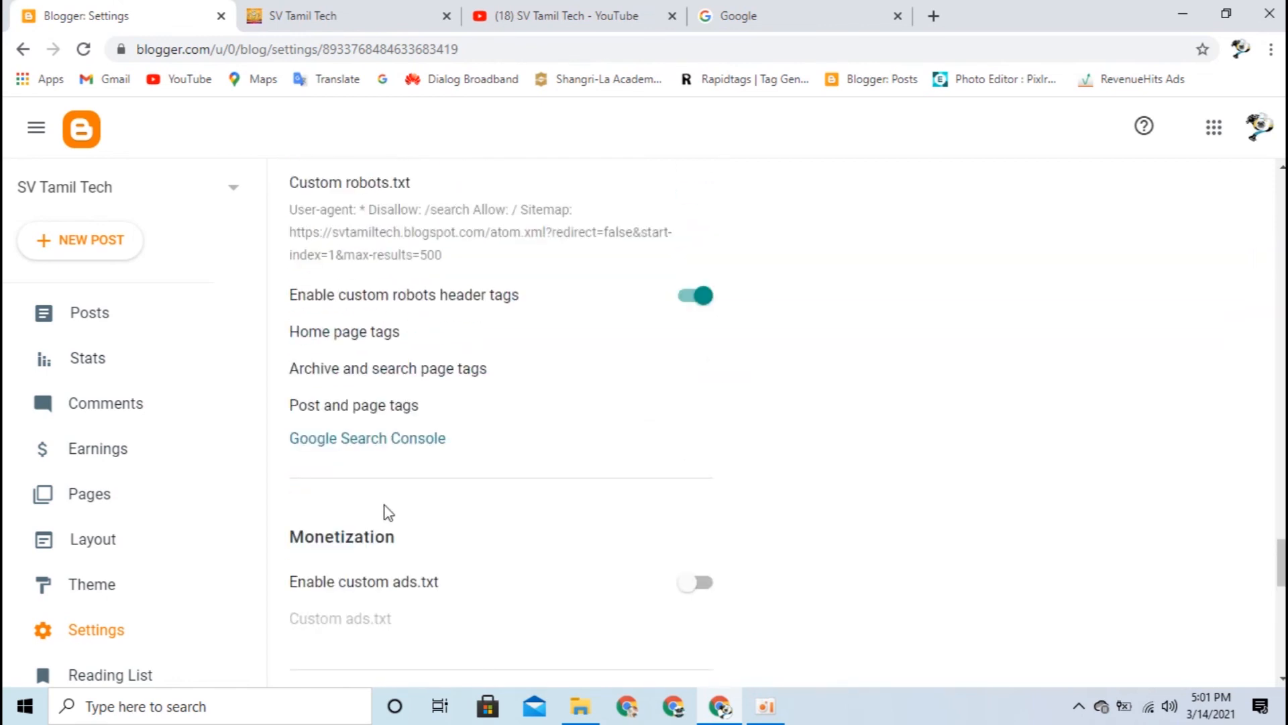
scroll(356, 520, up, 1)
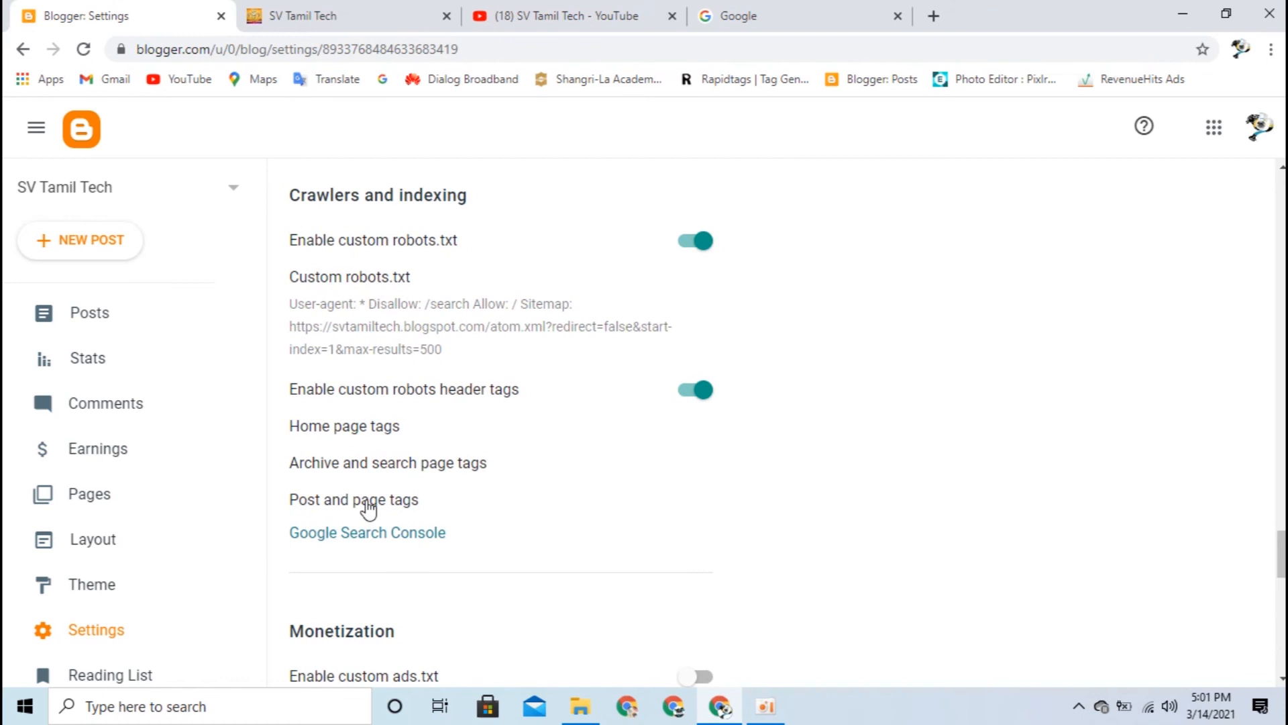
scroll(486, 436, up, 1)
scroll(490, 509, up, 15)
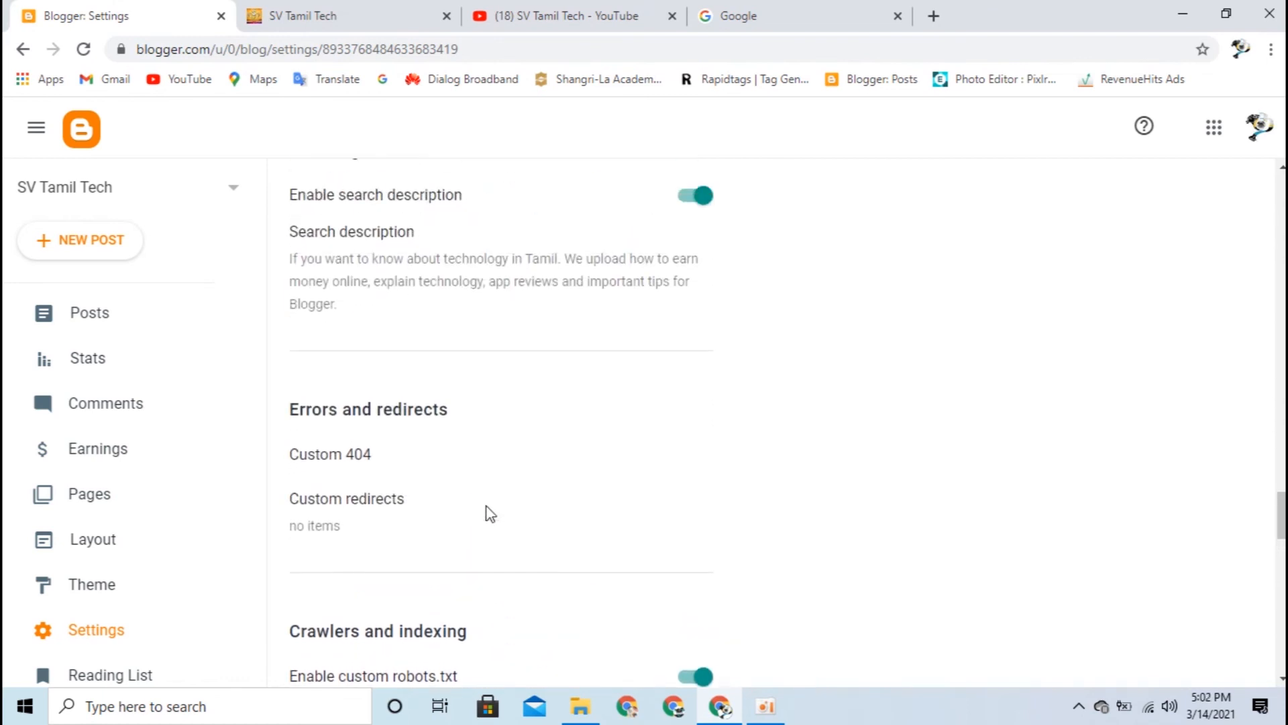
scroll(463, 503, up, 20)
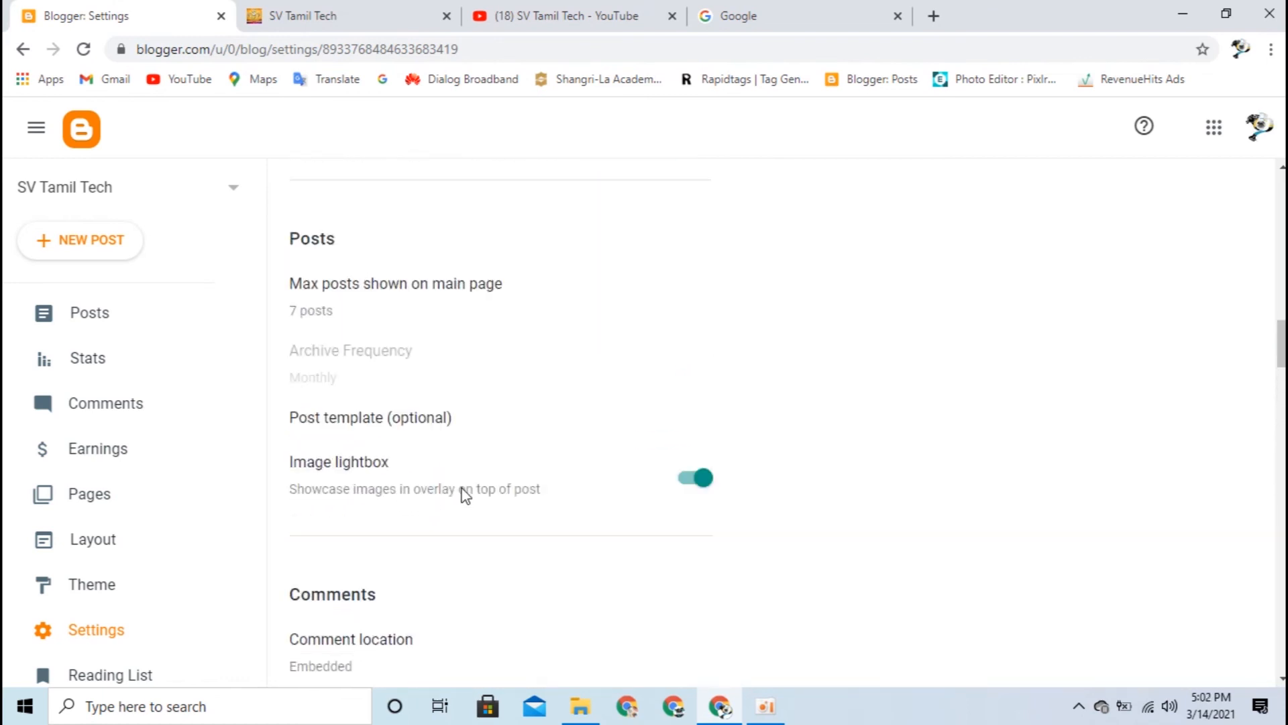
scroll(403, 490, up, 10)
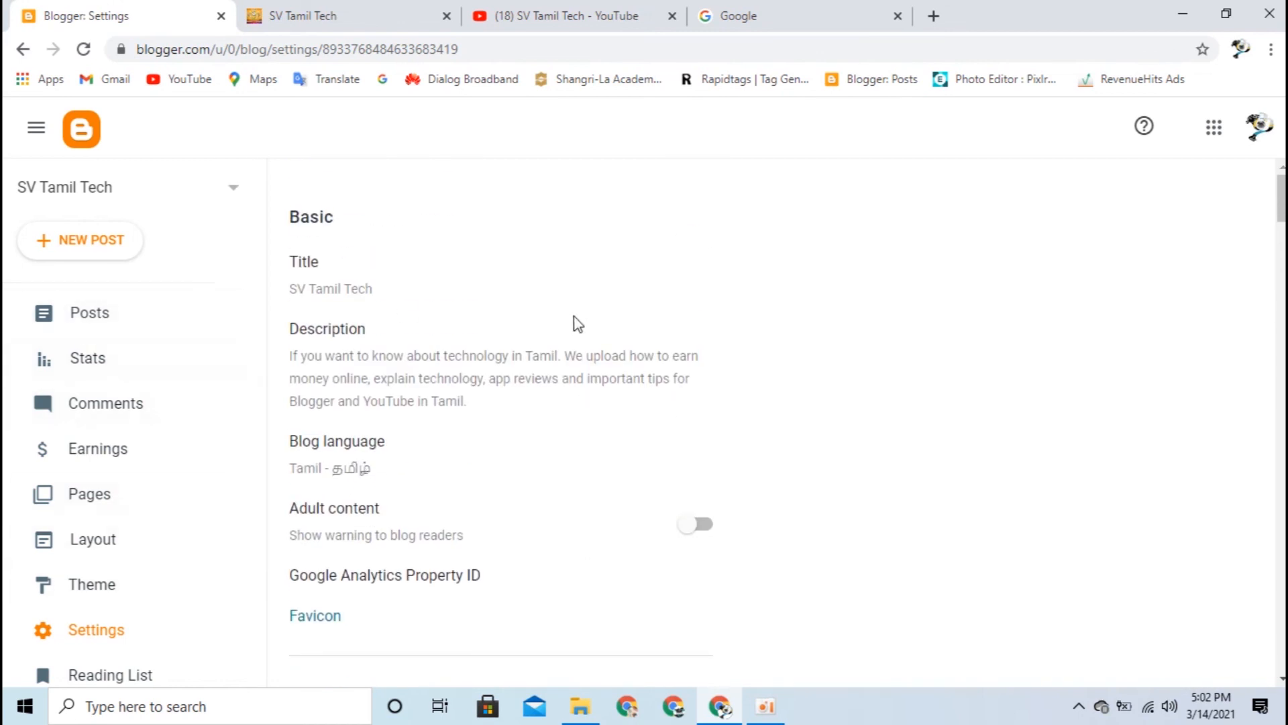
- Look through the settings once more from the Basic section to Errors and redirects
scroll(570, 332, down, 2)
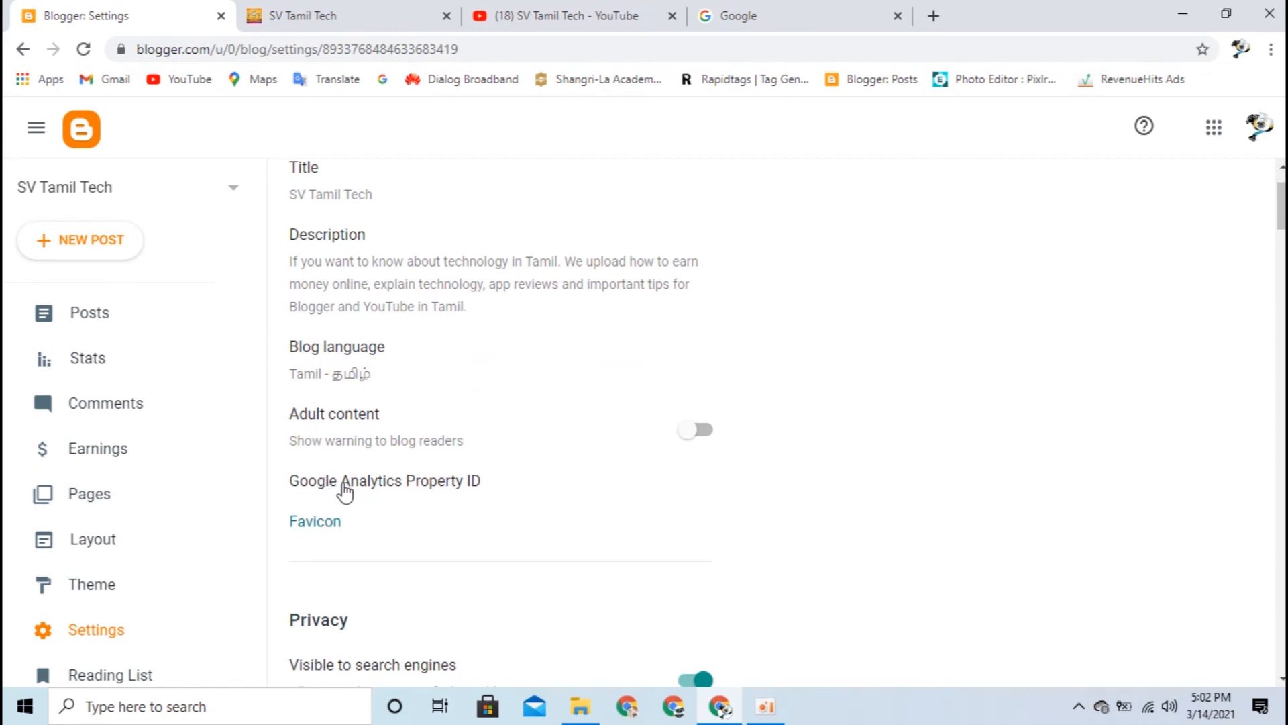
scroll(402, 483, down, 7)
scroll(428, 448, down, 18)
scroll(427, 449, down, 20)
scroll(415, 439, up, 8)
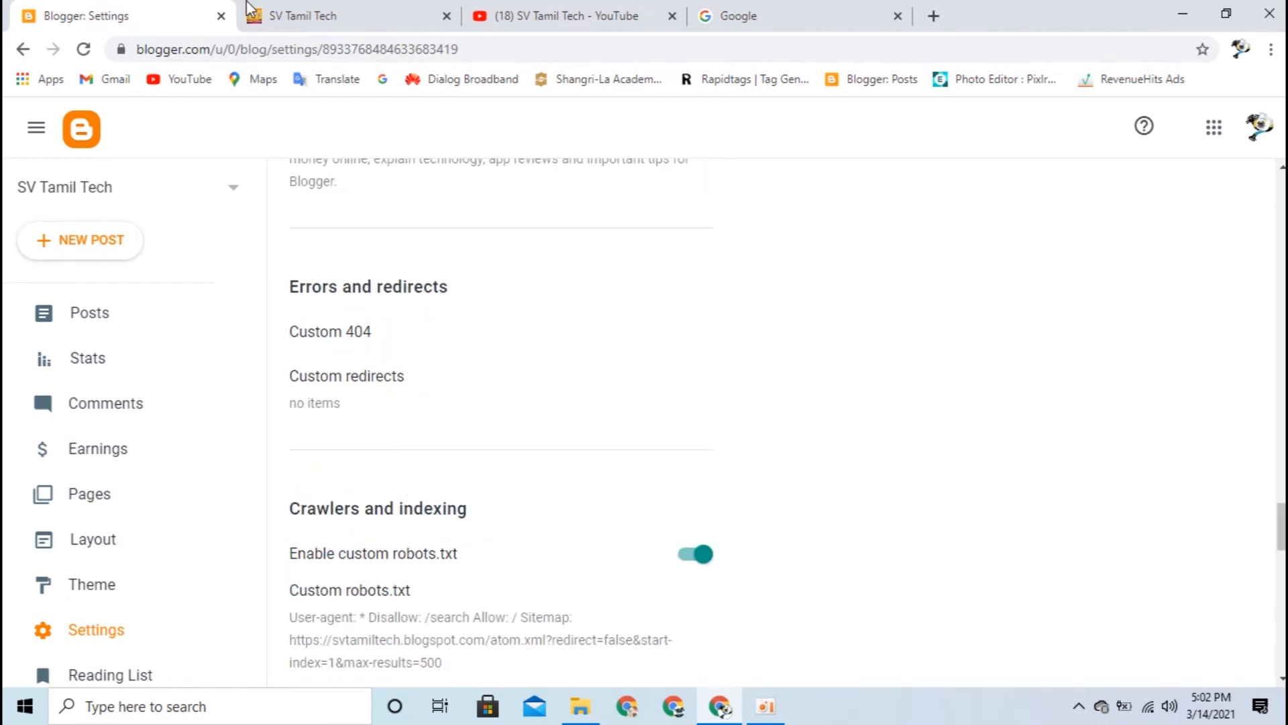
- Switch to the live SV Tamil Tech blog and view its social plugin links and home page header
click(248, 9)
scroll(490, 478, up, 6)
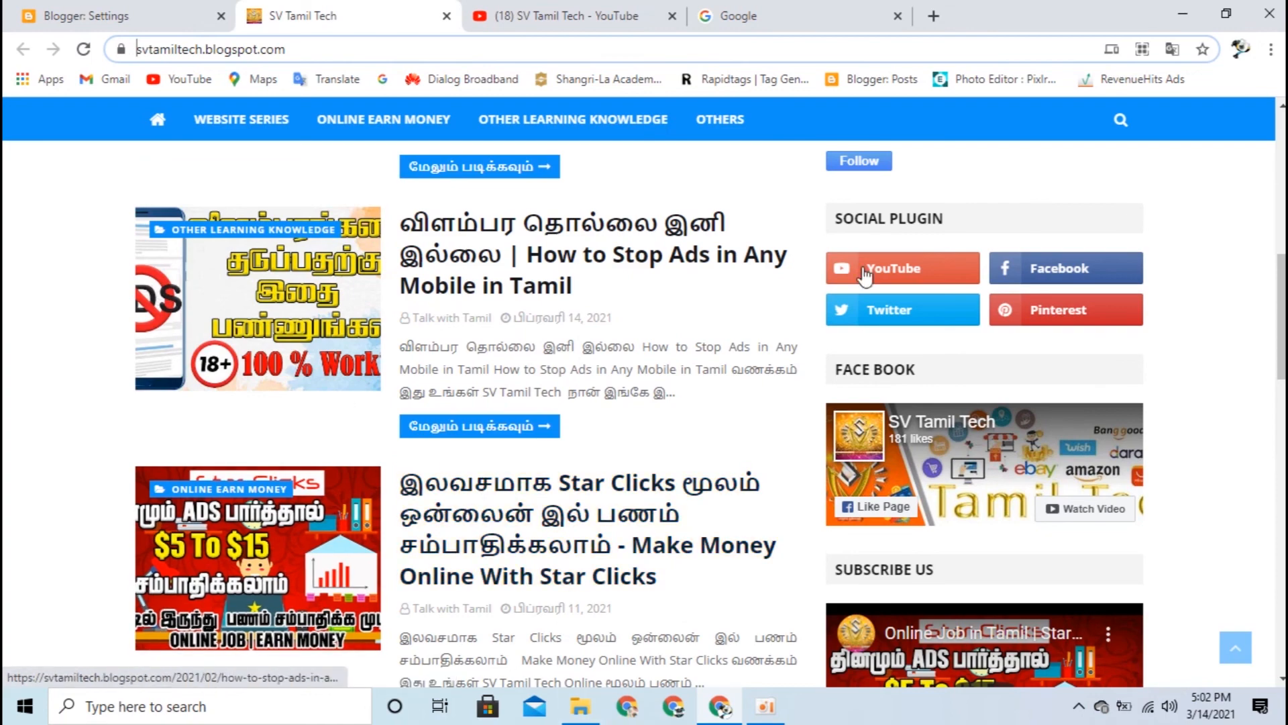
scroll(503, 233, up, 10)
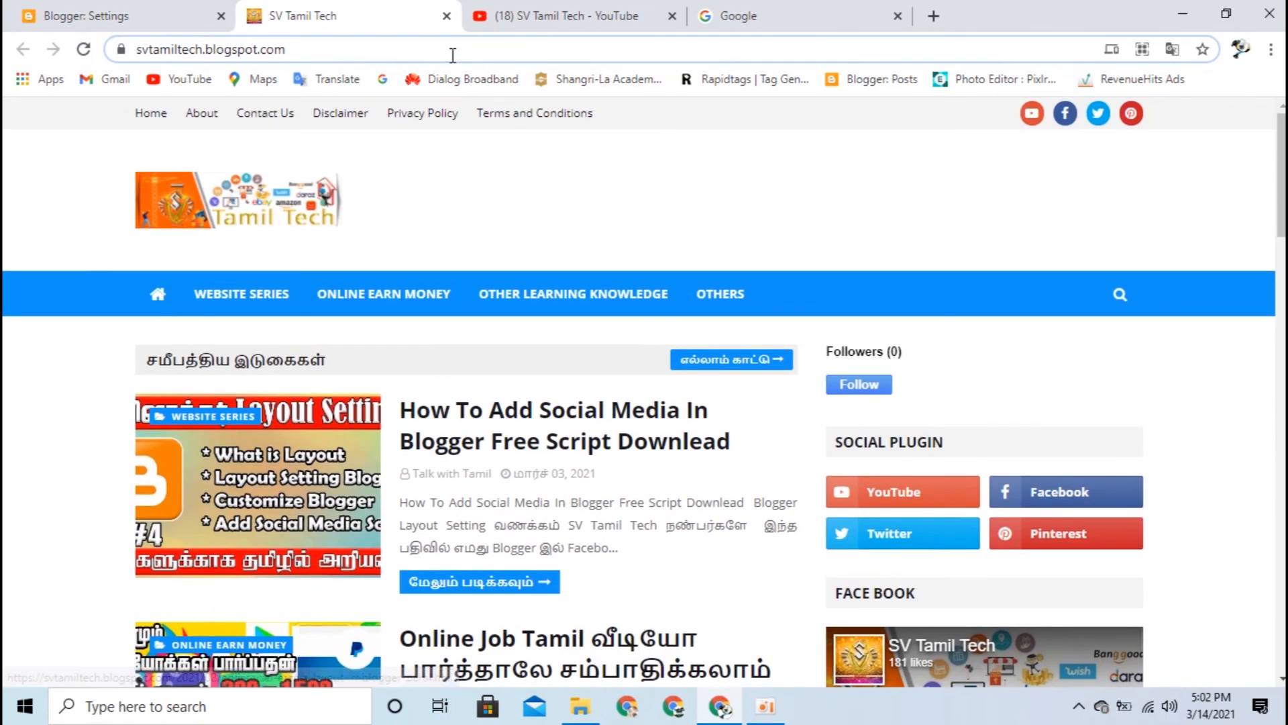
- Switch to the SV Tamil Tech YouTube channel, highlight its name, and view the subscription notification options without changing them
key(ctrl+Tab)
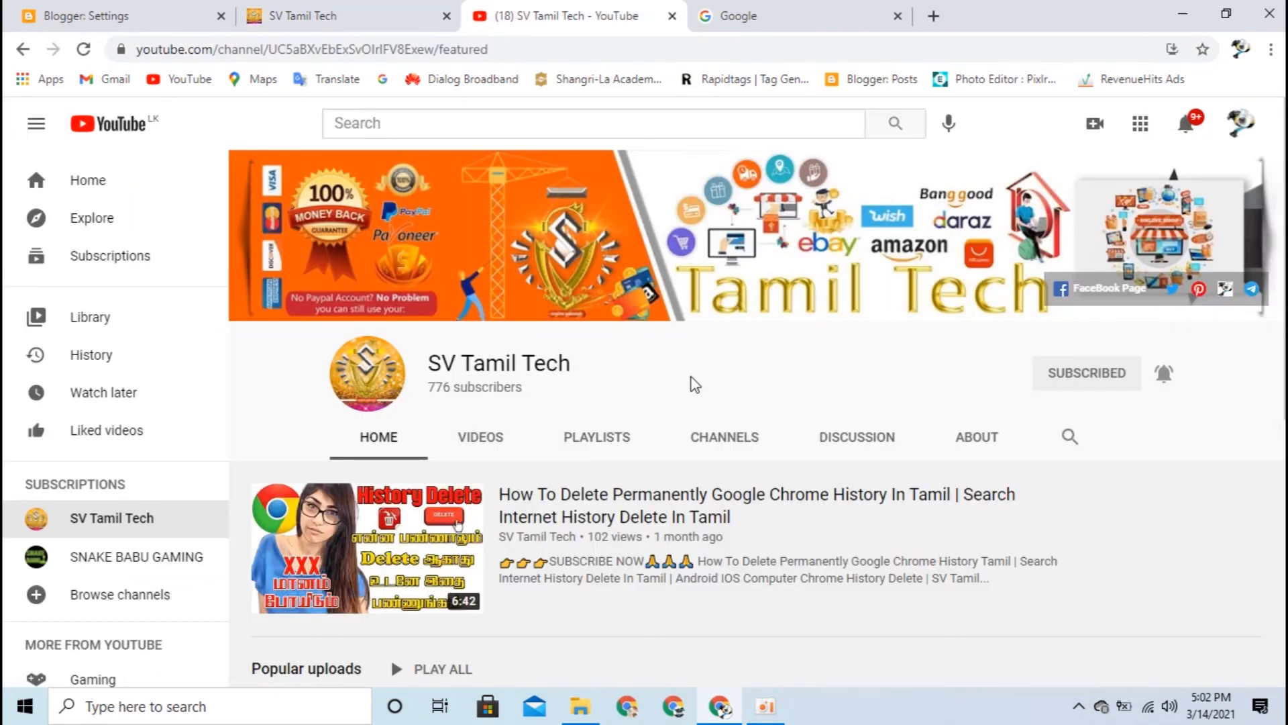
drag(572, 363, 444, 366)
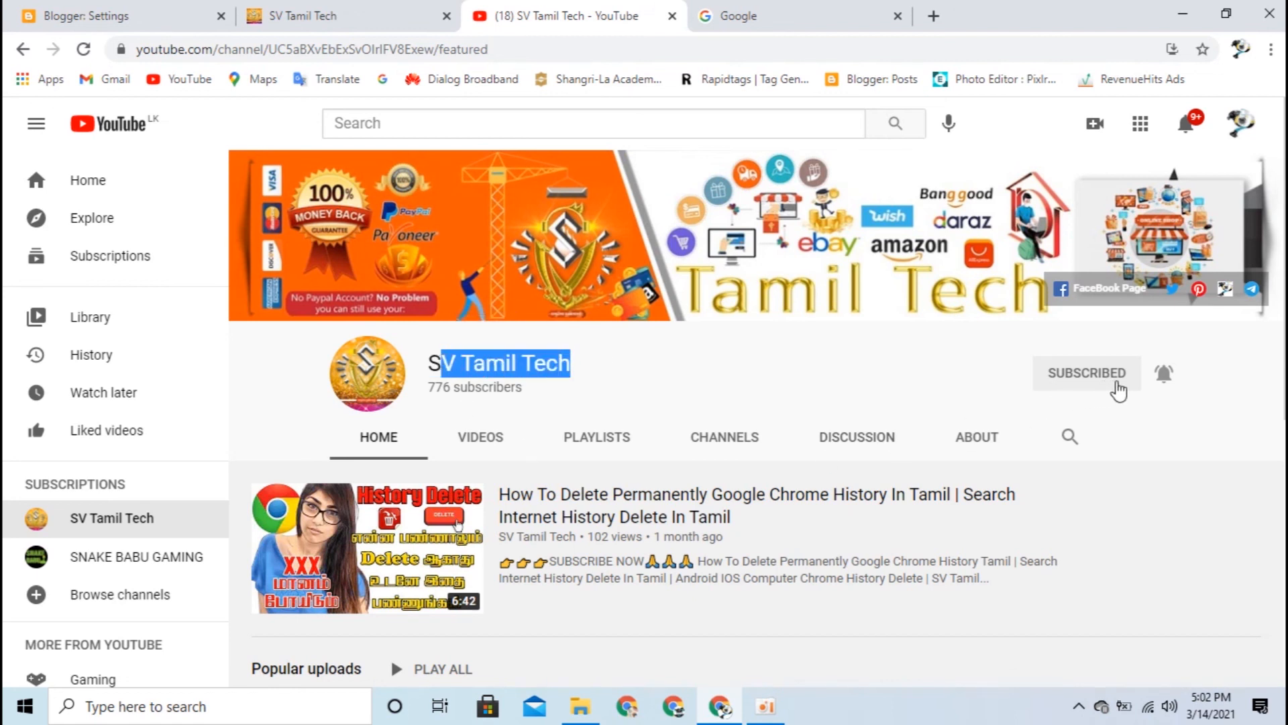
click(1164, 373)
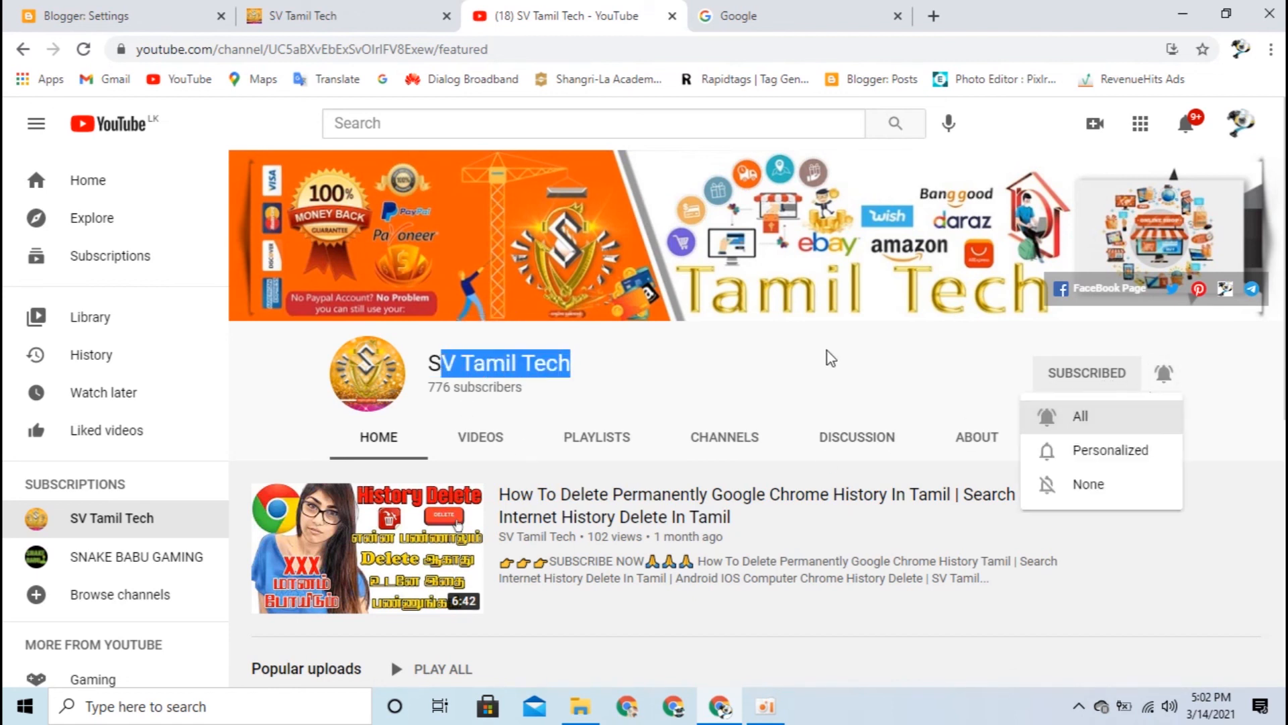
click(826, 372)
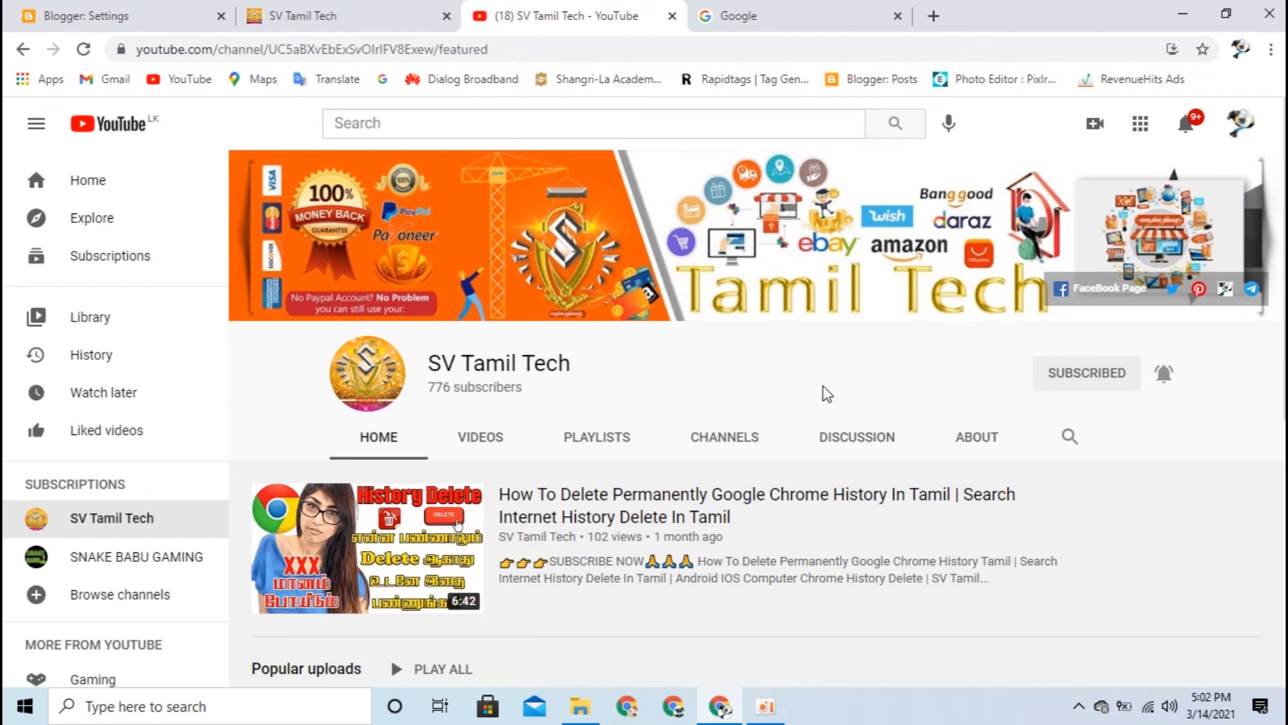